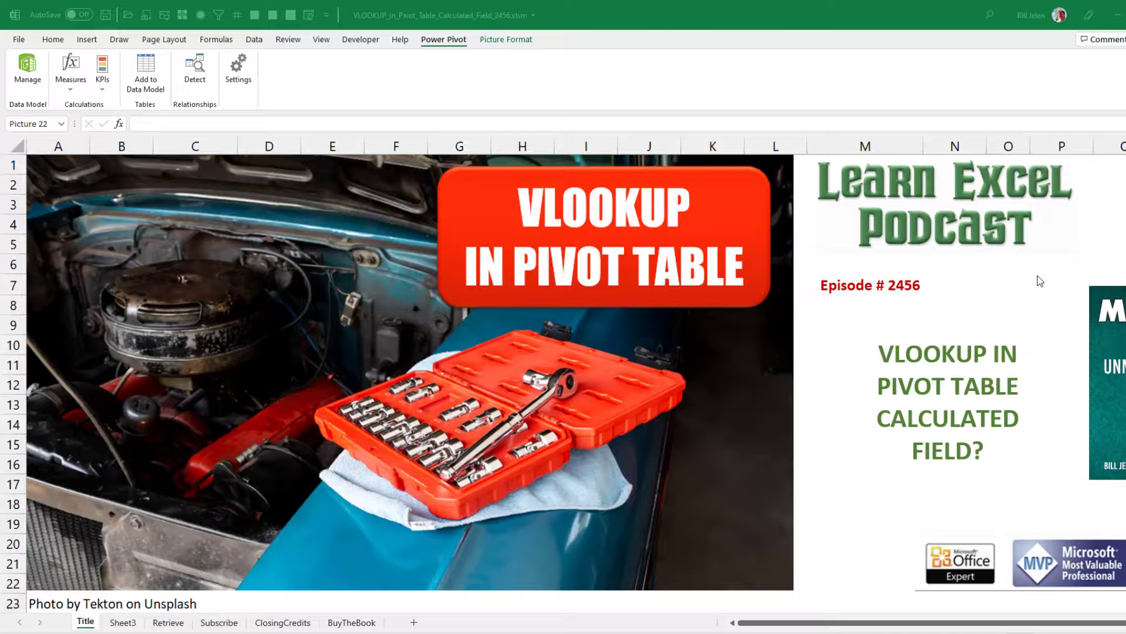
Step: Focus the workbook and open Sheet3 with the sales data, store lookup list and six-step plan
{"action": "left_click", "coordinate": [569, 7]}
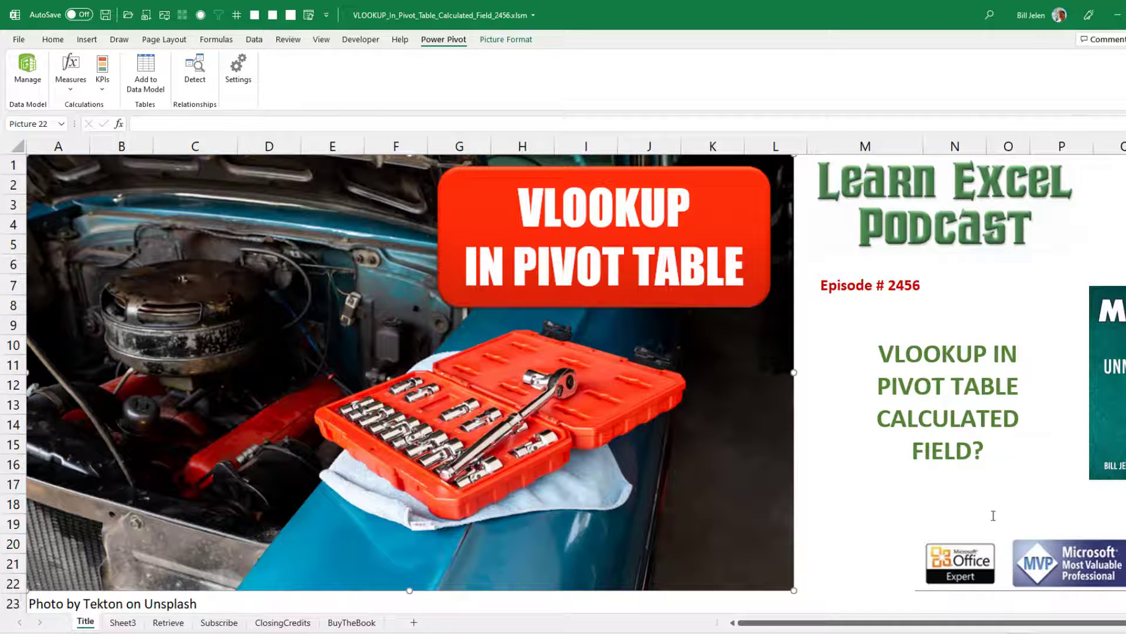
{"action": "left_click", "coordinate": [123, 622]}
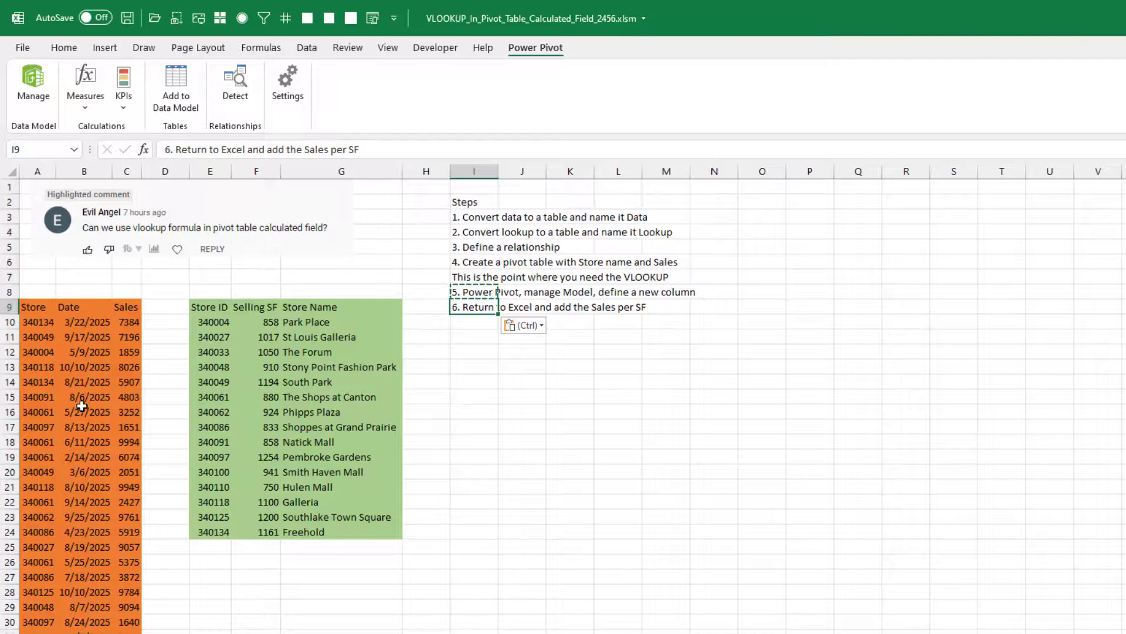
{"action": "left_click", "coordinate": [78, 325]}
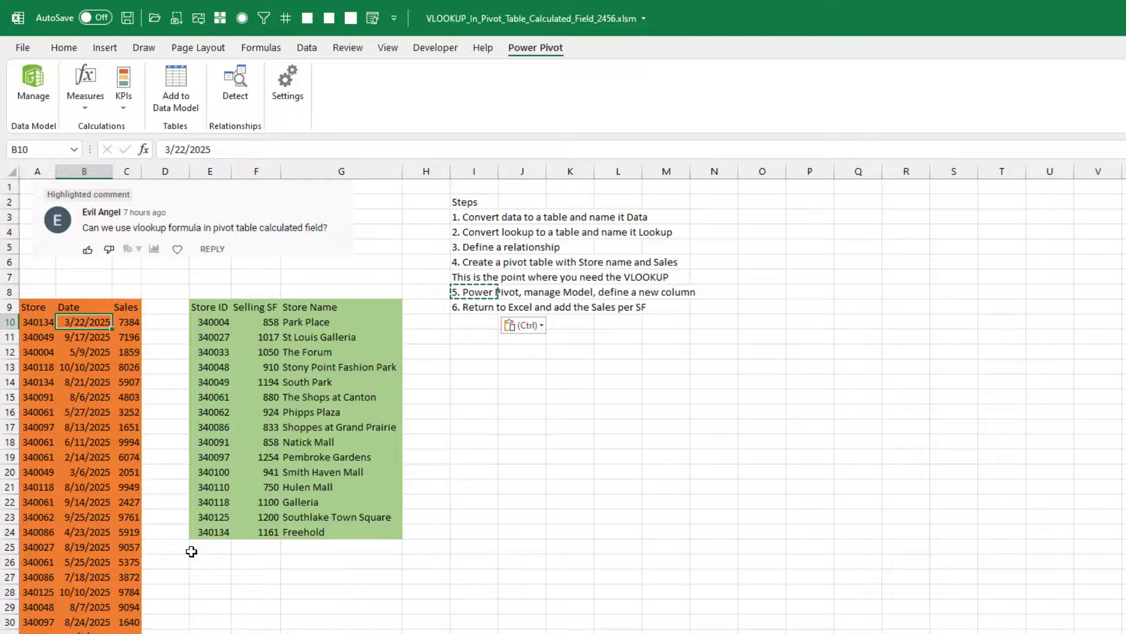
Step: Convert the sales range into an Excel table named 'Data'
{"action": "key", "text": "ctrl+t"}
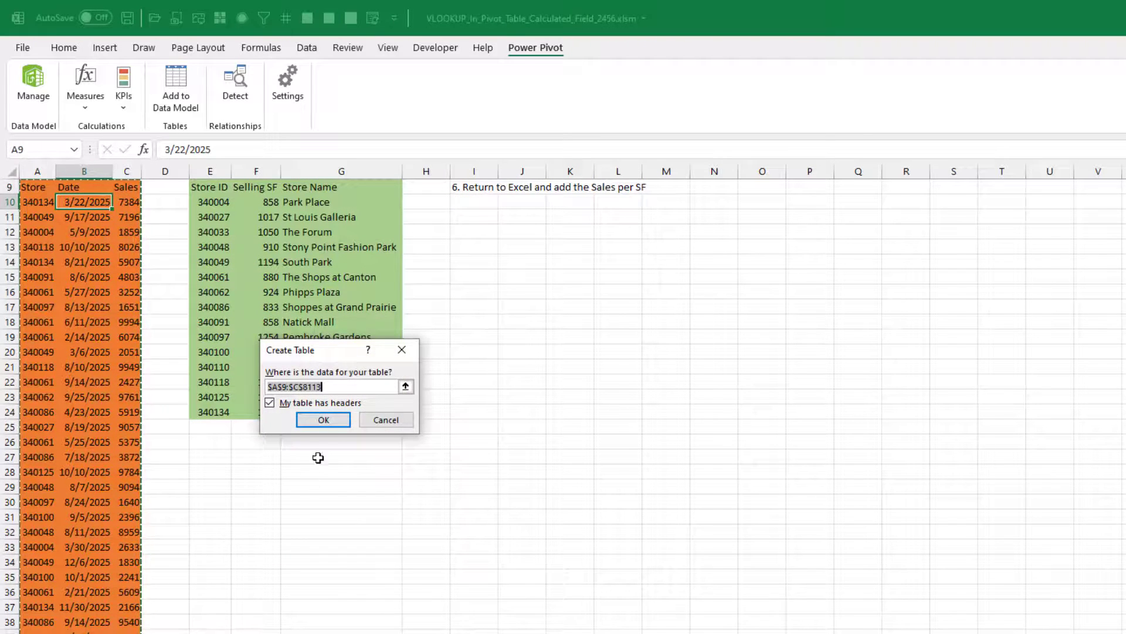
{"action": "left_click", "coordinate": [329, 426]}
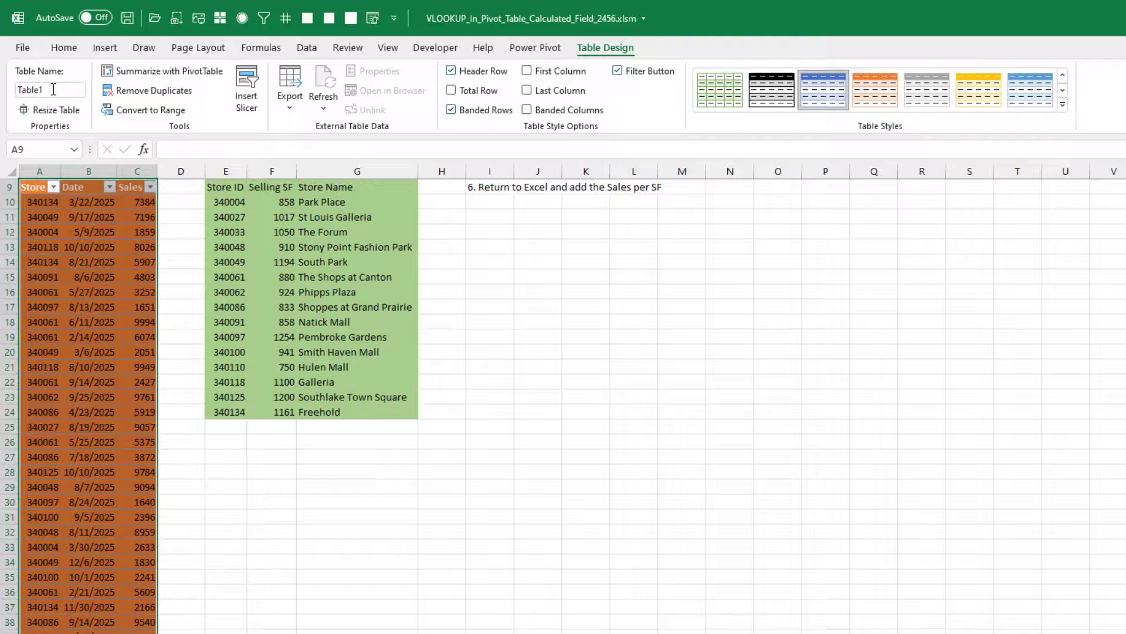
{"action": "left_click", "coordinate": [51, 91]}
{"action": "type", "text": "Data"}
{"action": "key", "text": "Return"}
Step: Convert the store lookup list at E10 into a second Excel table
{"action": "left_click", "coordinate": [236, 209]}
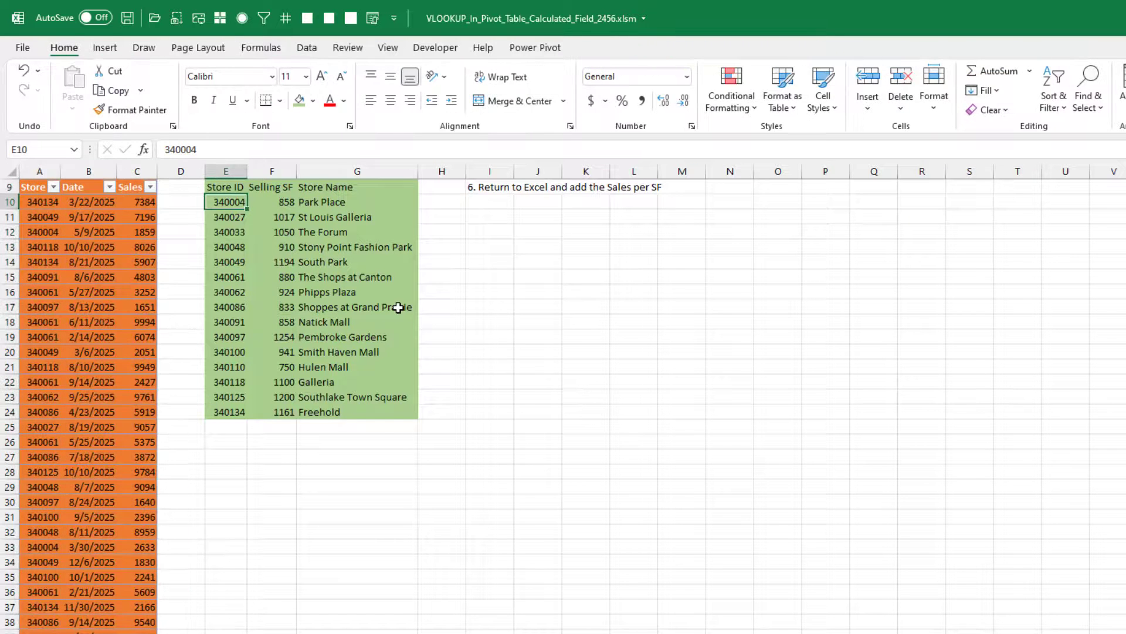
{"action": "key", "text": "ctrl+t"}
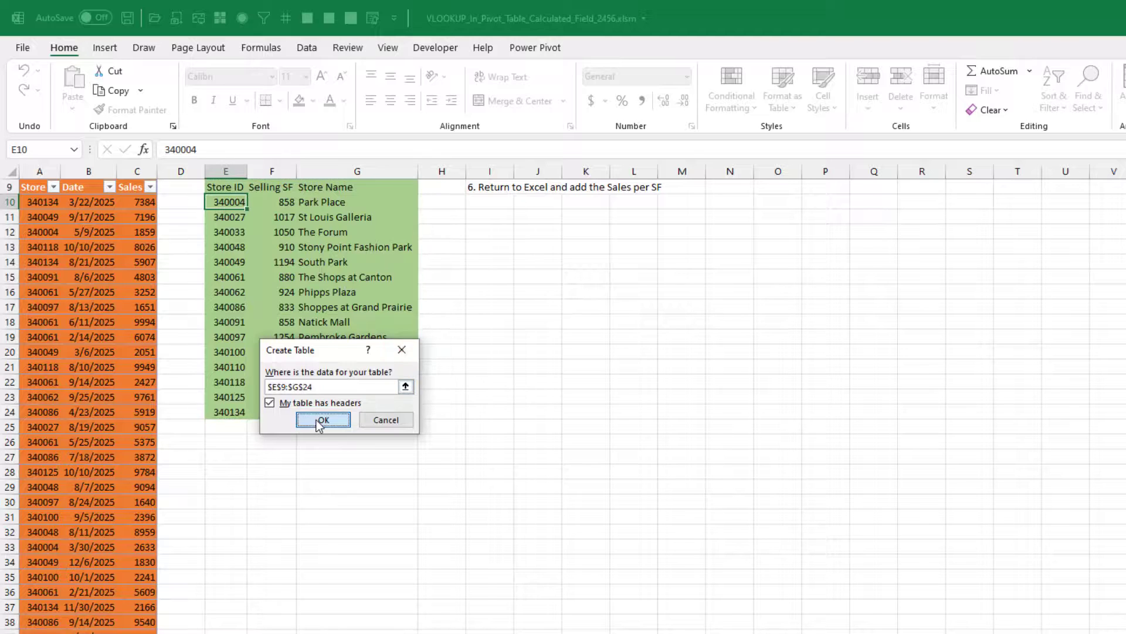
{"action": "left_click", "coordinate": [323, 420]}
{"action": "left_click", "coordinate": [55, 90]}
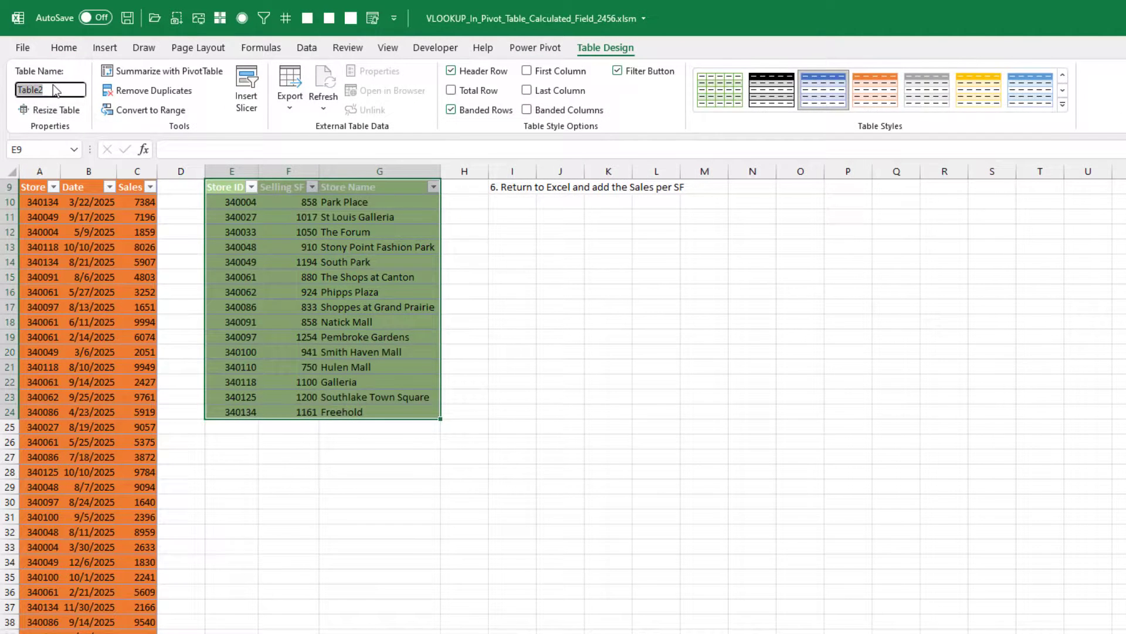
{"action": "left_click", "coordinate": [306, 47]}
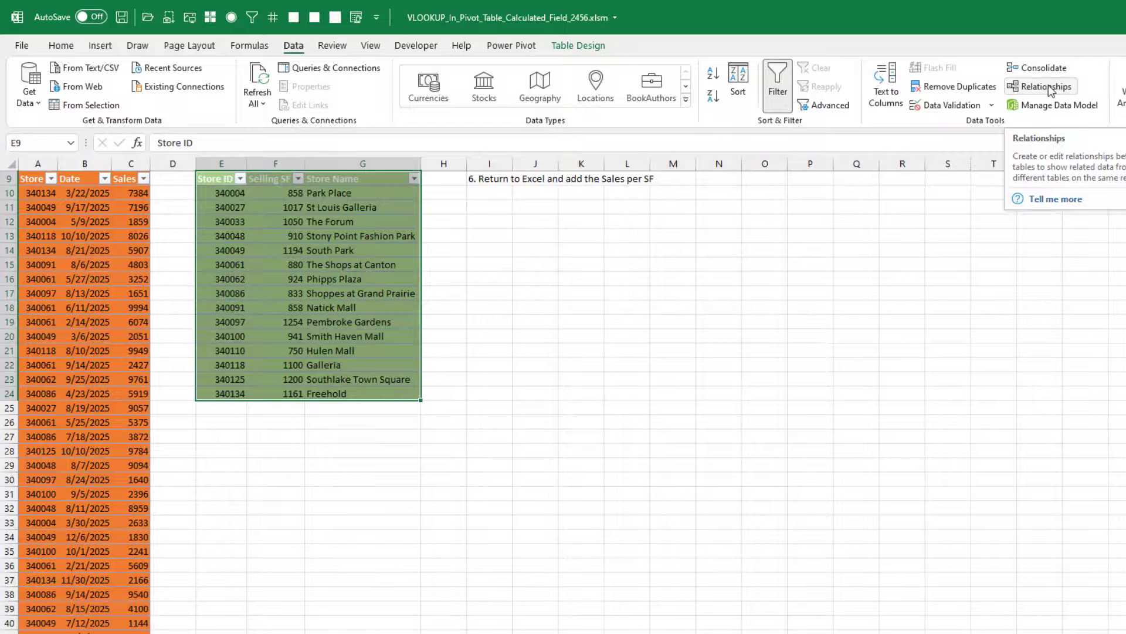
Step: Add a new relationship from Data's Store column to the Lookup table's Store ID column
{"action": "left_click", "coordinate": [1046, 85]}
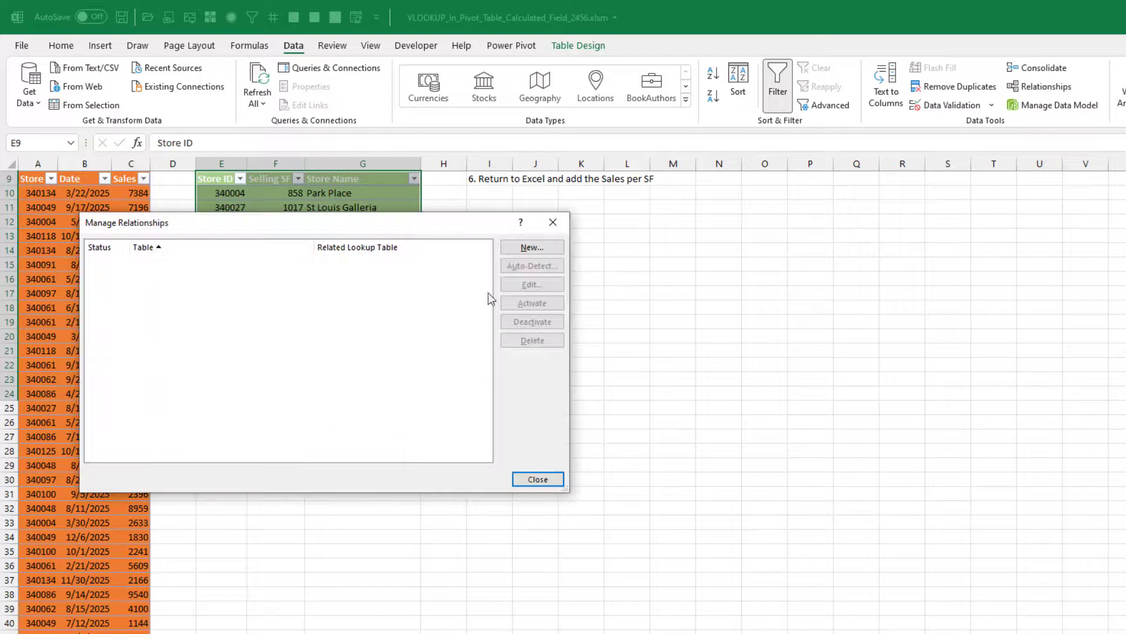
{"action": "left_click", "coordinate": [532, 247]}
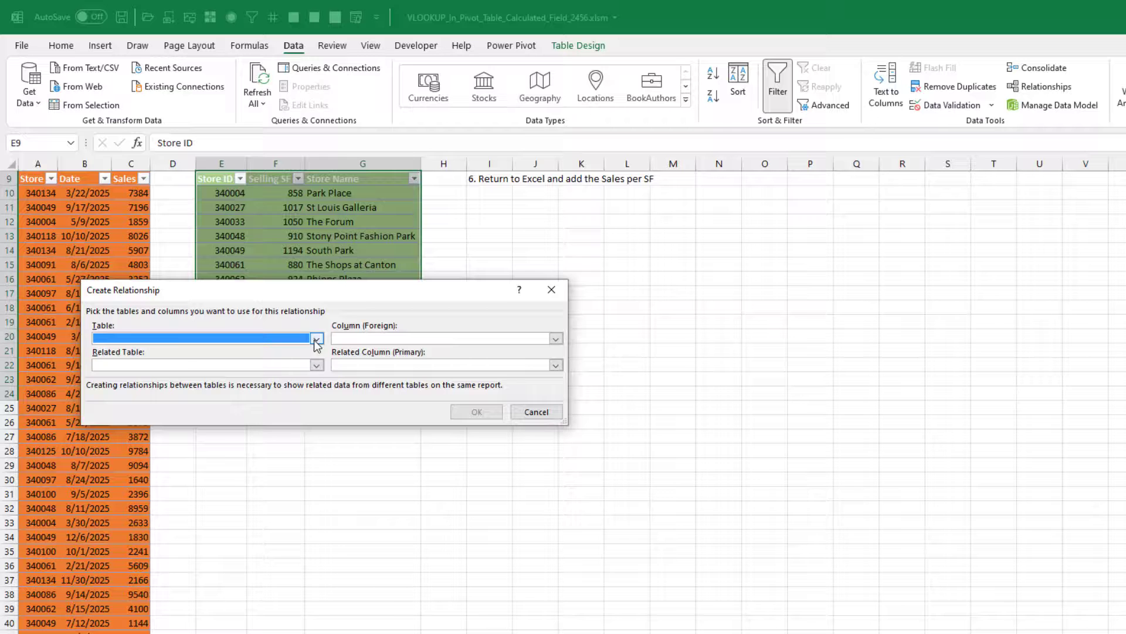
{"action": "left_click", "coordinate": [317, 339]}
{"action": "left_click", "coordinate": [188, 350]}
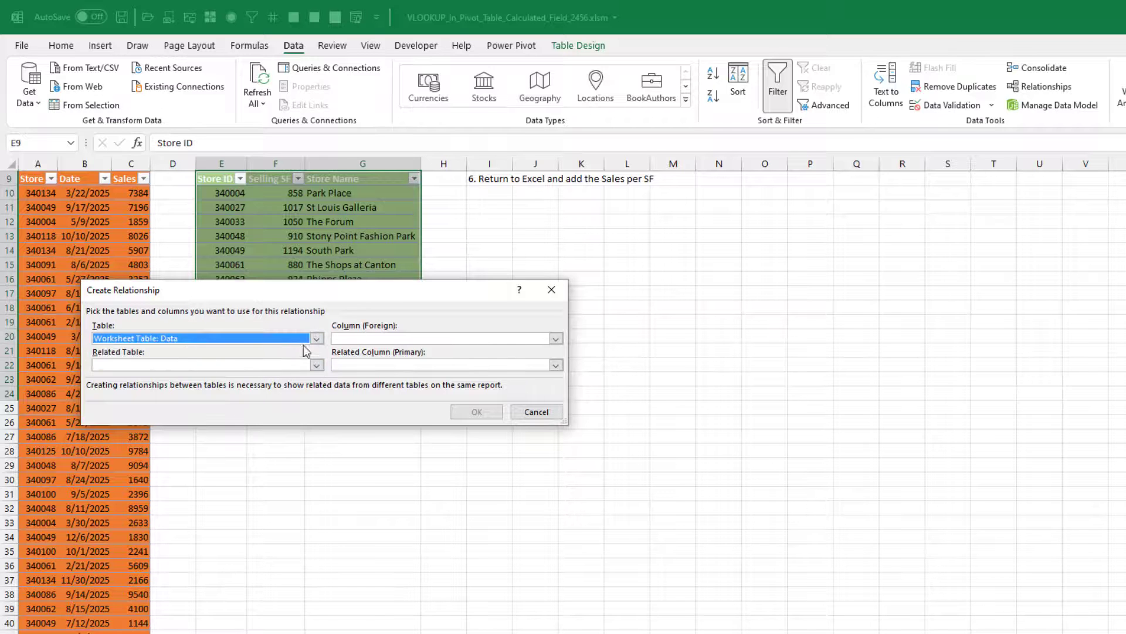
{"action": "left_click", "coordinate": [352, 341]}
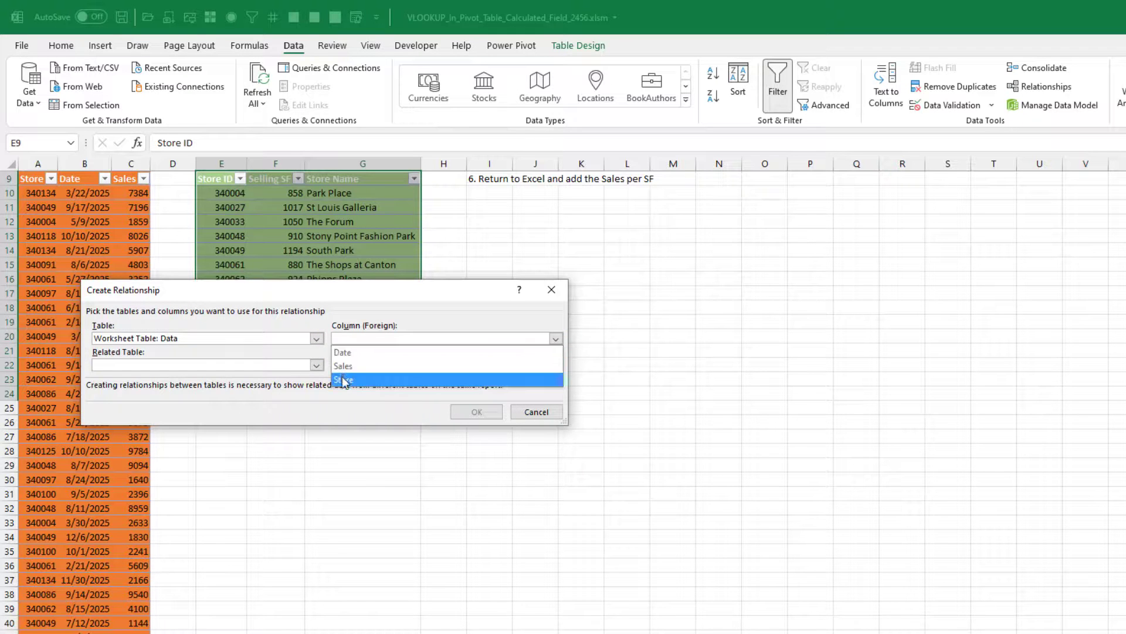
{"action": "left_click", "coordinate": [352, 349]}
{"action": "left_click", "coordinate": [317, 365]}
{"action": "left_click", "coordinate": [193, 392]}
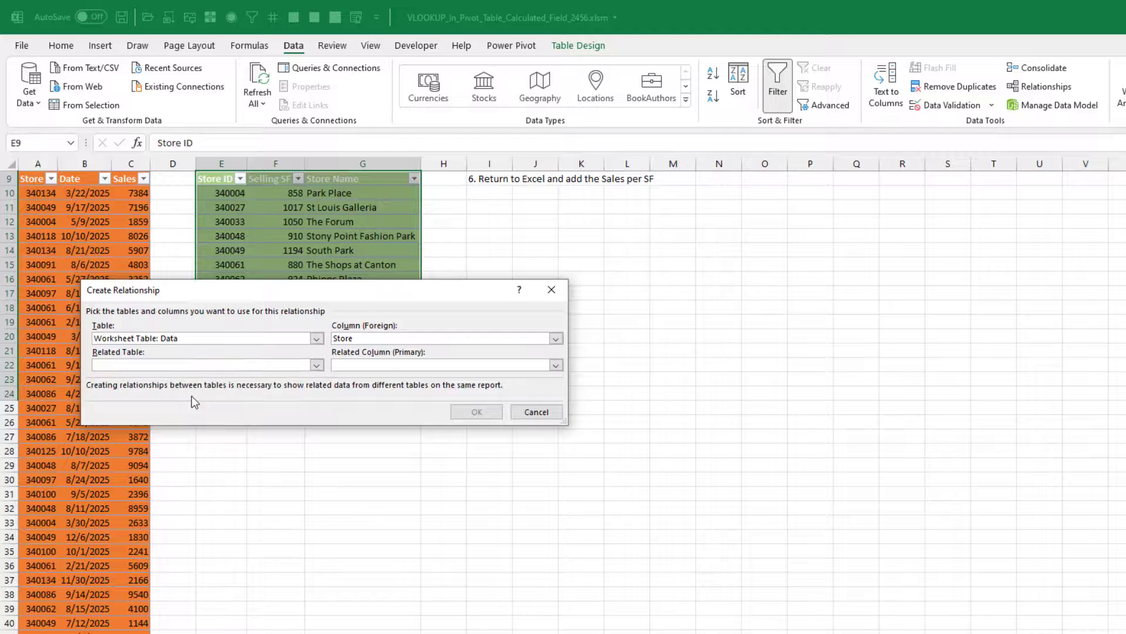
{"action": "left_click", "coordinate": [347, 367]}
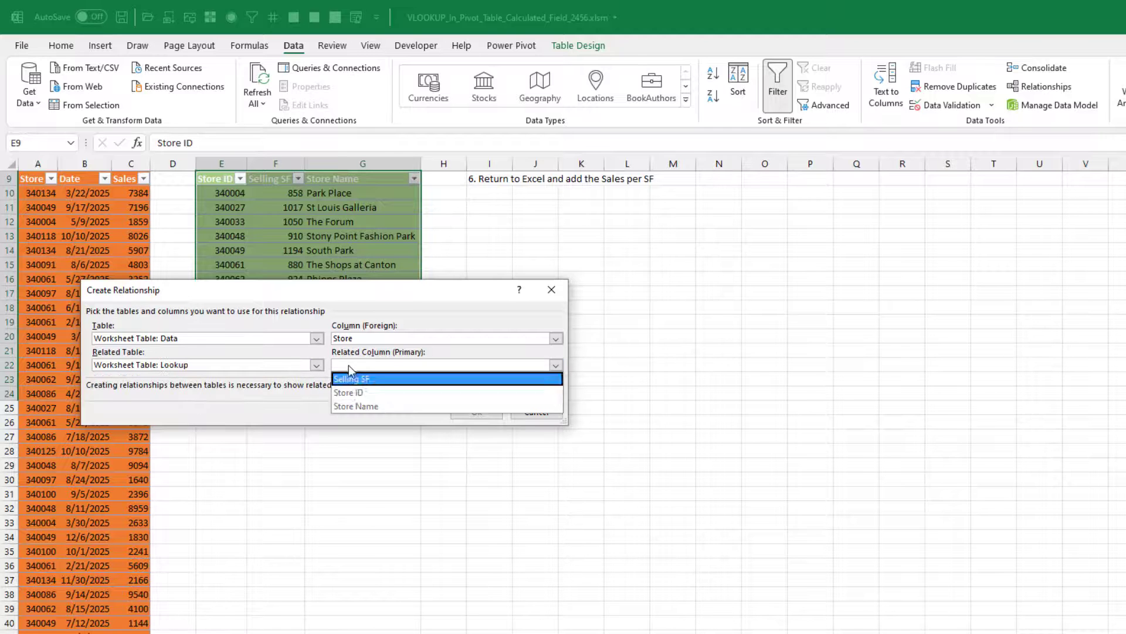
{"action": "left_click", "coordinate": [359, 393]}
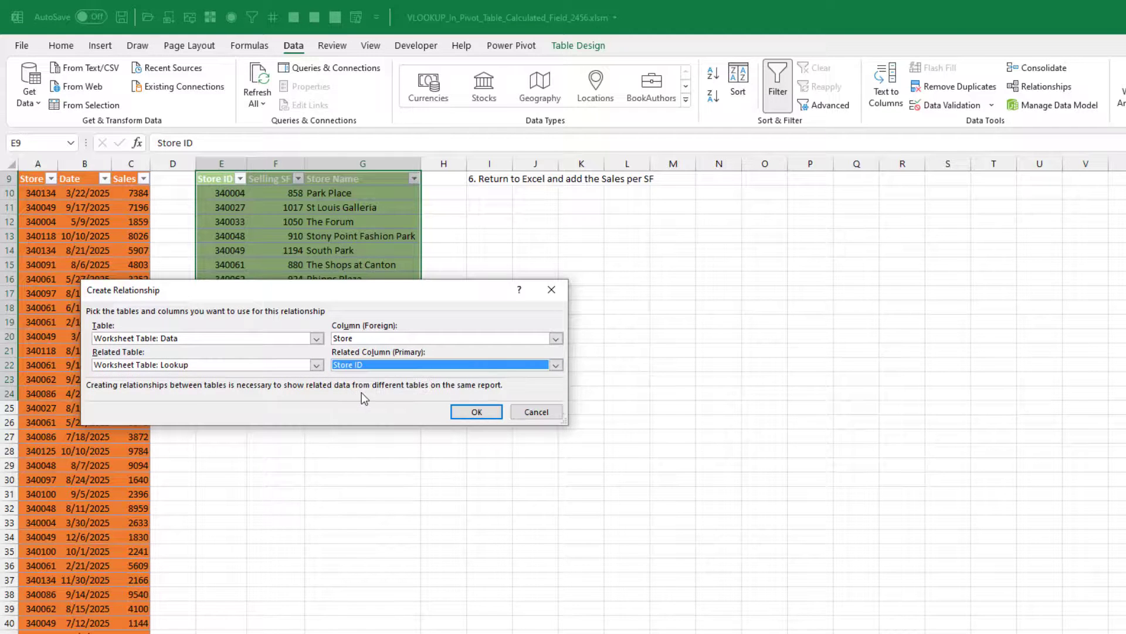
{"action": "left_click", "coordinate": [477, 412]}
{"action": "left_click", "coordinate": [528, 477]}
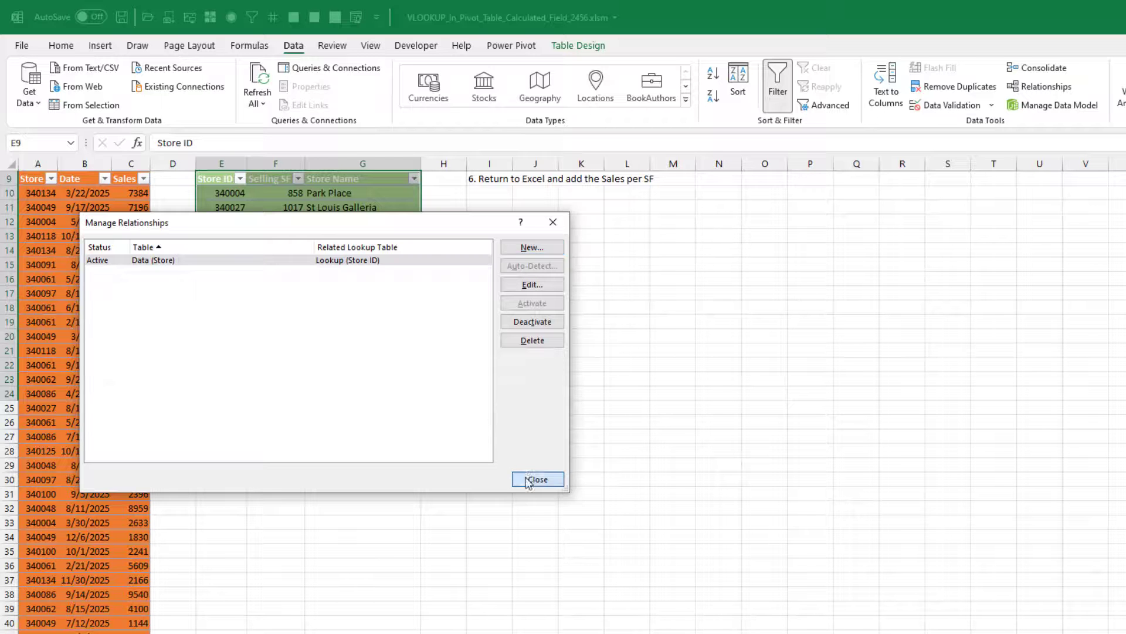
Step: Insert a data-model pivot table at cell I11 on this sheet
{"action": "left_click", "coordinate": [491, 209]}
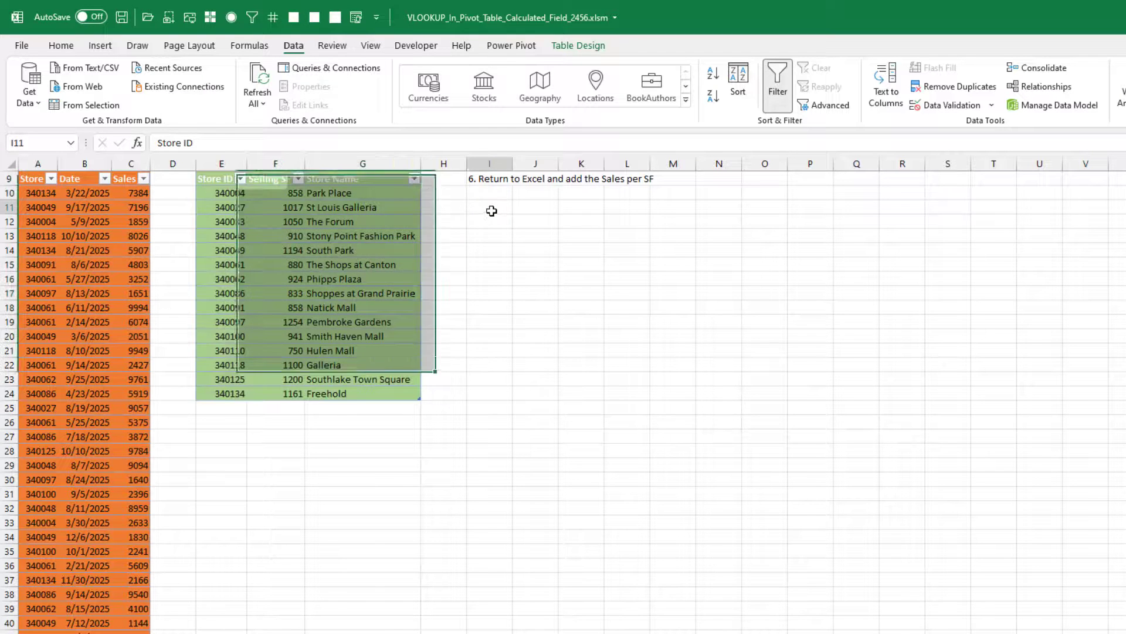
{"action": "scroll", "coordinate": [576, 396], "scroll_direction": "up", "scroll_amount": 2}
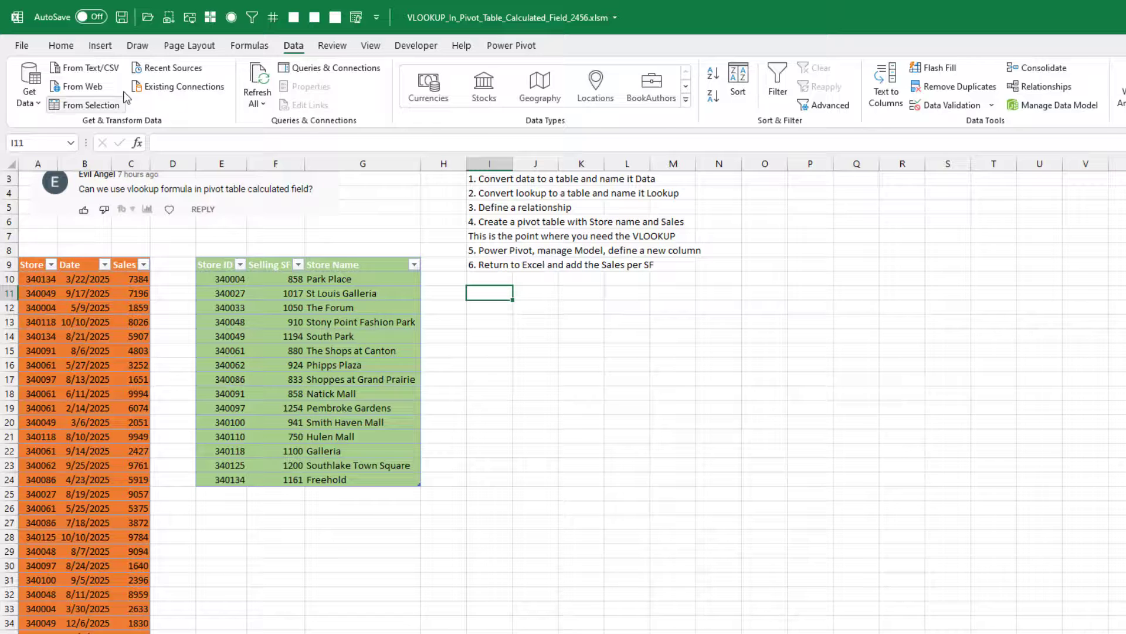
{"action": "left_click", "coordinate": [106, 46]}
{"action": "left_click", "coordinate": [35, 97]}
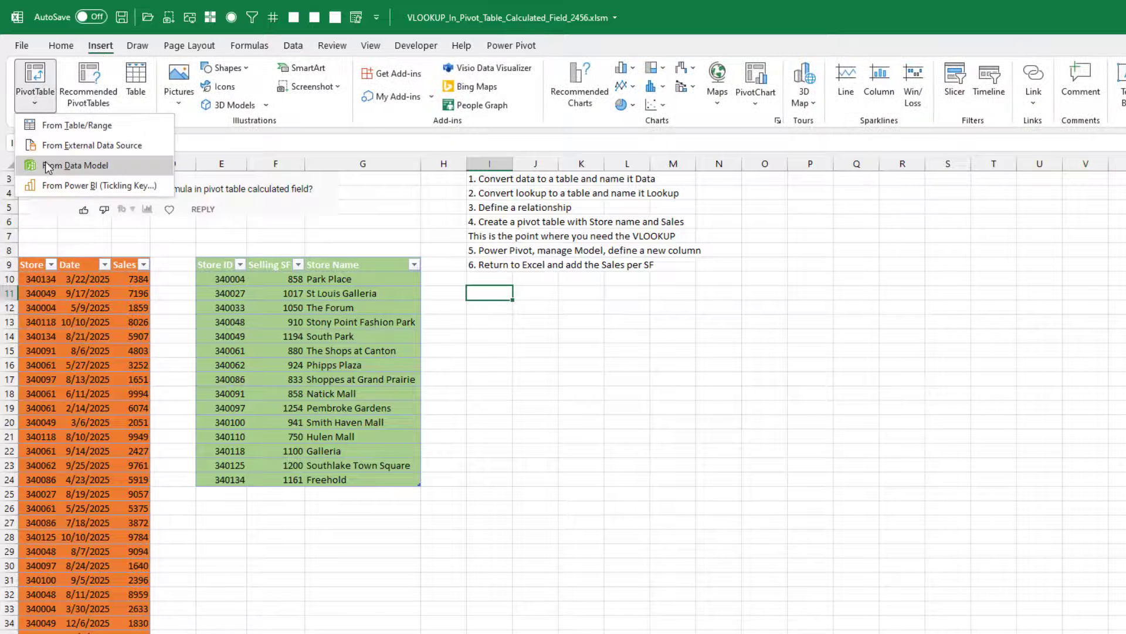
{"action": "left_click", "coordinate": [47, 166]}
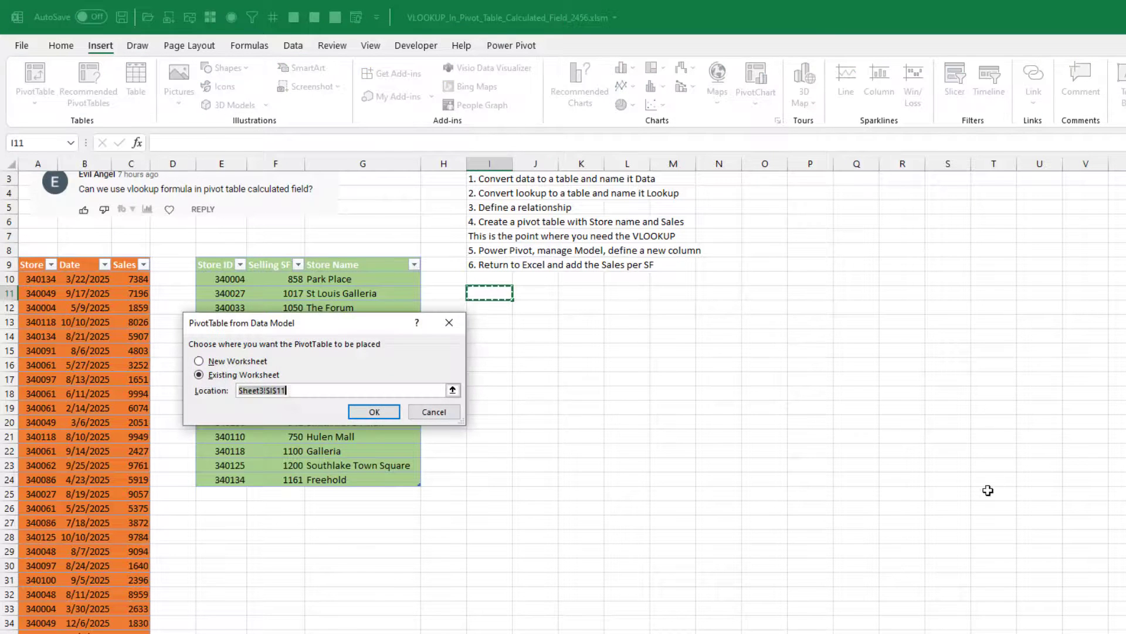
{"action": "left_click", "coordinate": [373, 411]}
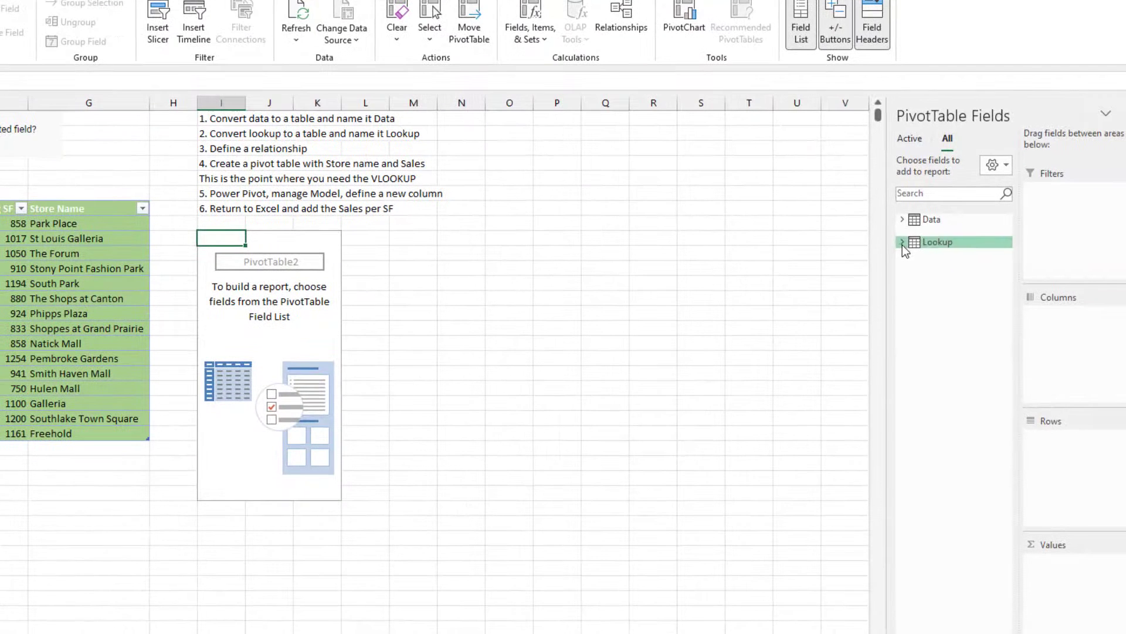
Step: Add Lookup's Store Name as rows and Data's Sales as summed values
{"action": "left_click", "coordinate": [903, 244]}
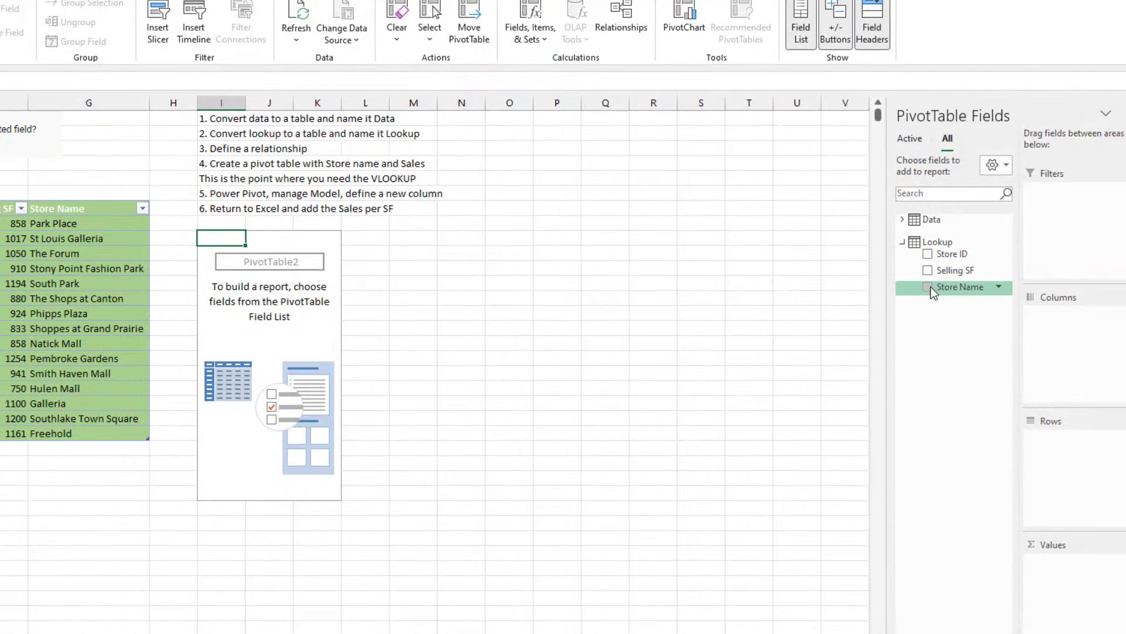
{"action": "left_click", "coordinate": [930, 286]}
{"action": "left_click", "coordinate": [902, 220]}
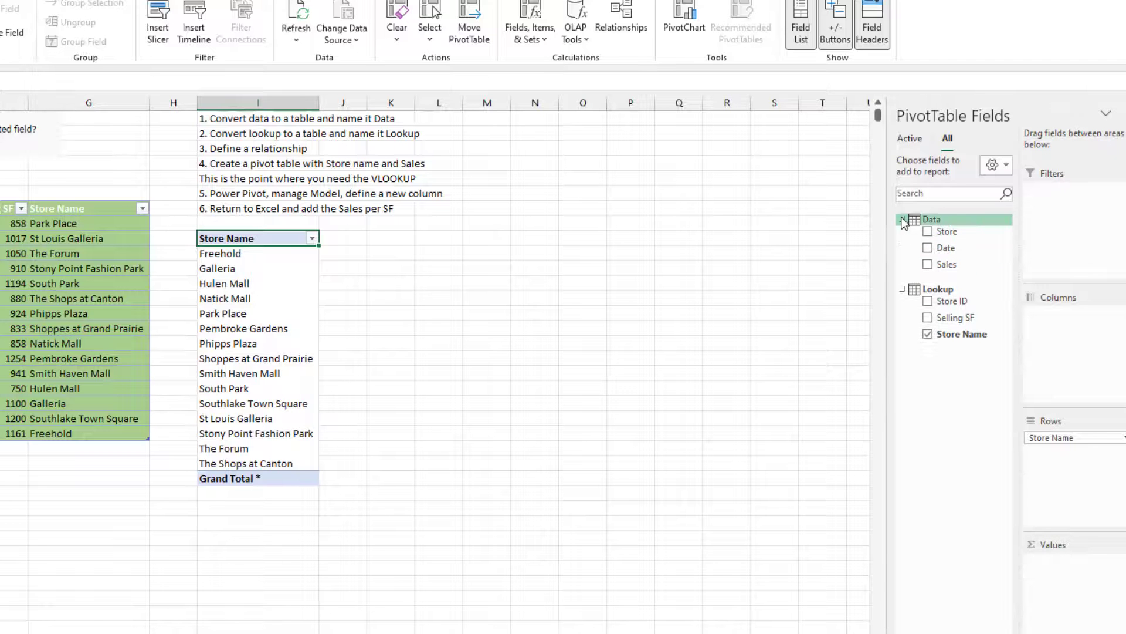
{"action": "left_click", "coordinate": [927, 264]}
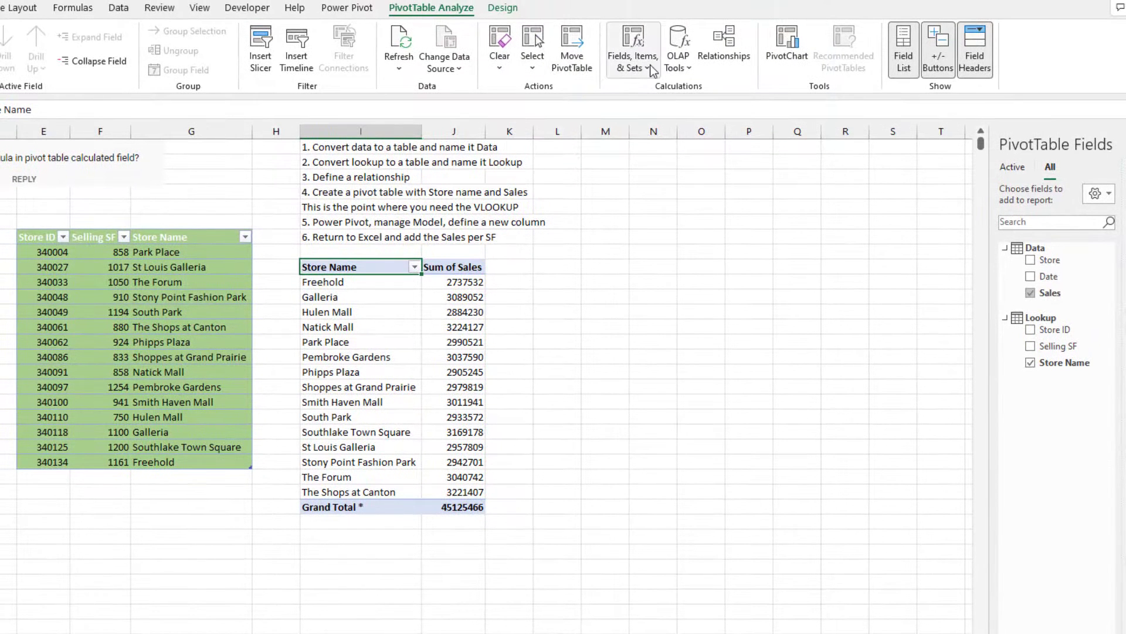
{"action": "left_click", "coordinate": [650, 72]}
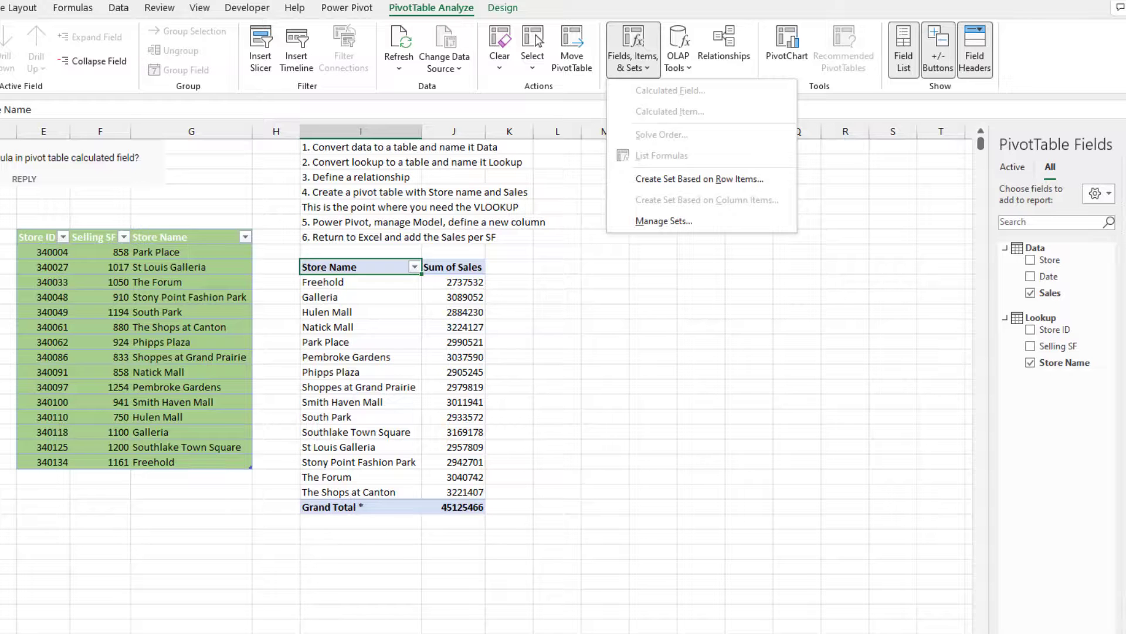
{"action": "key", "text": "Escape"}
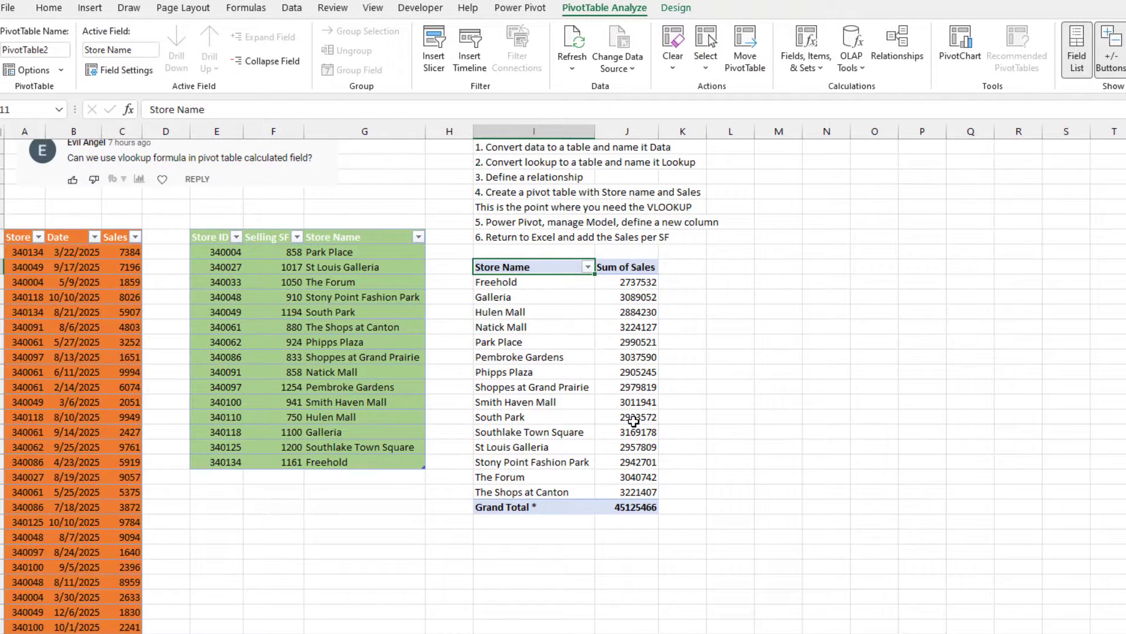
Step: Open the Power Pivot data model and view the Lookup table
{"action": "left_click", "coordinate": [536, 11]}
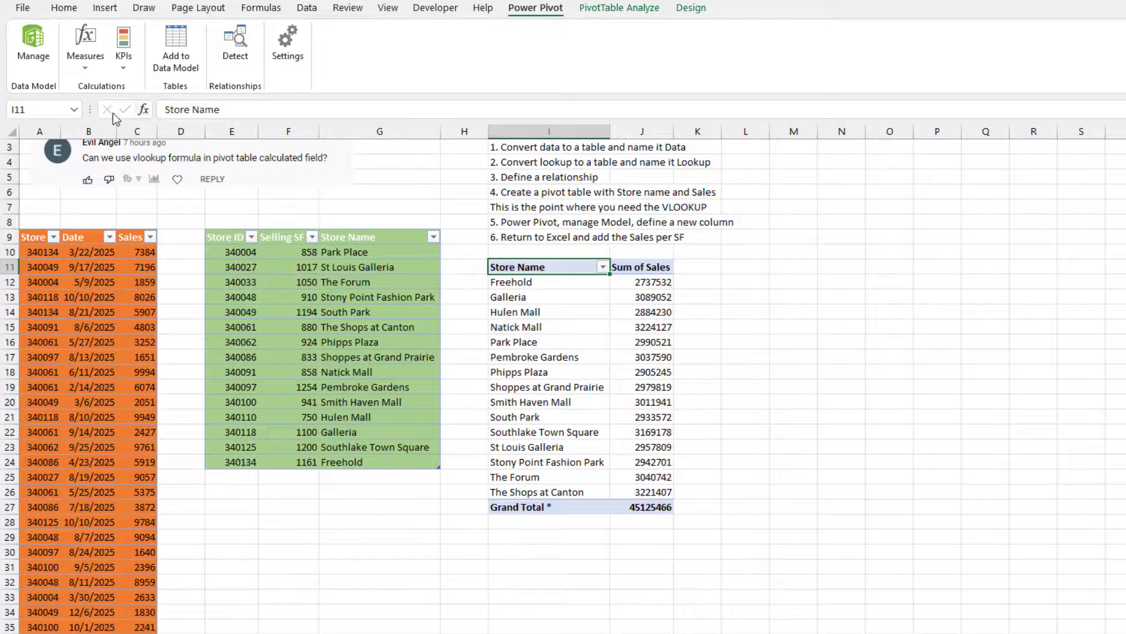
{"action": "left_click", "coordinate": [30, 47]}
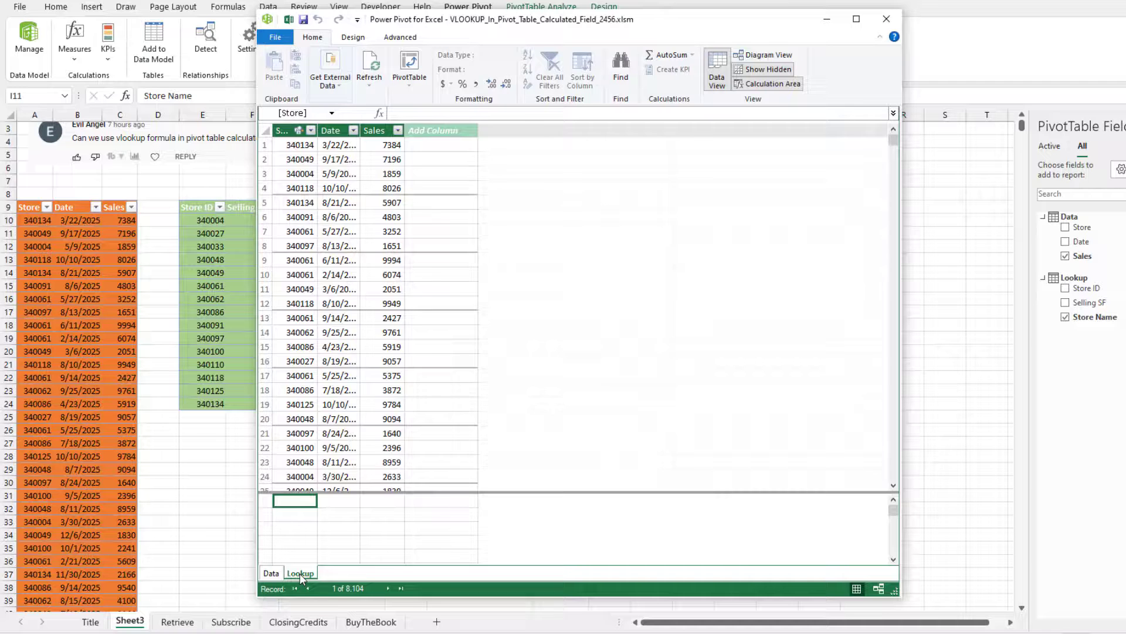
{"action": "left_click", "coordinate": [300, 573]}
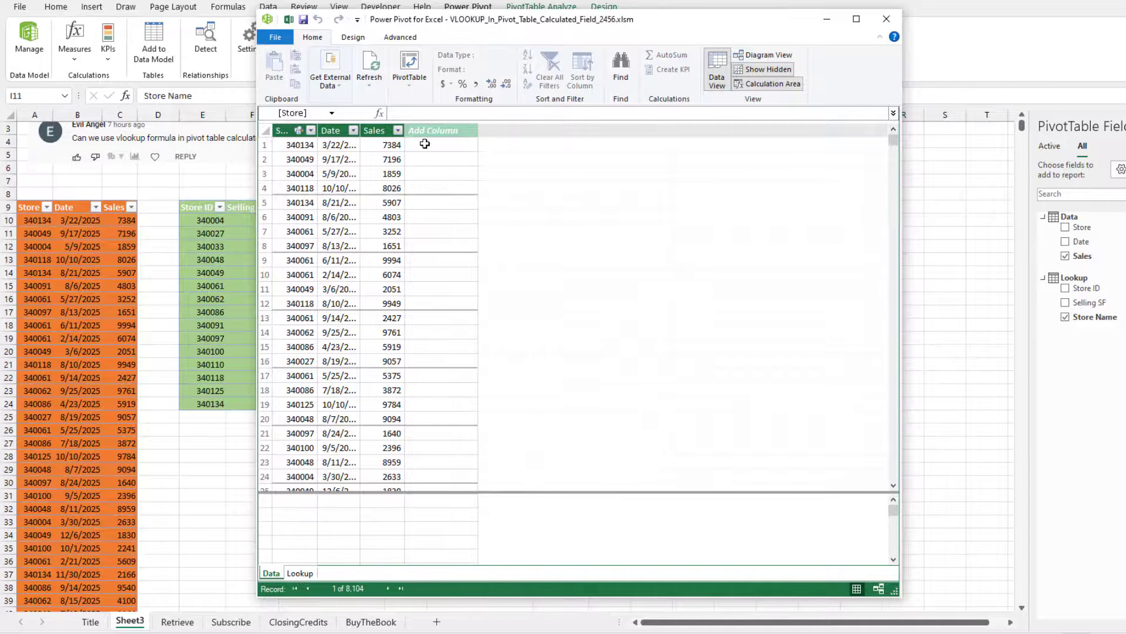
Step: Add a calculated column to Data with =Data[Sales]/RELATED(Lookup[Selling SF])
{"action": "left_click", "coordinate": [425, 144]}
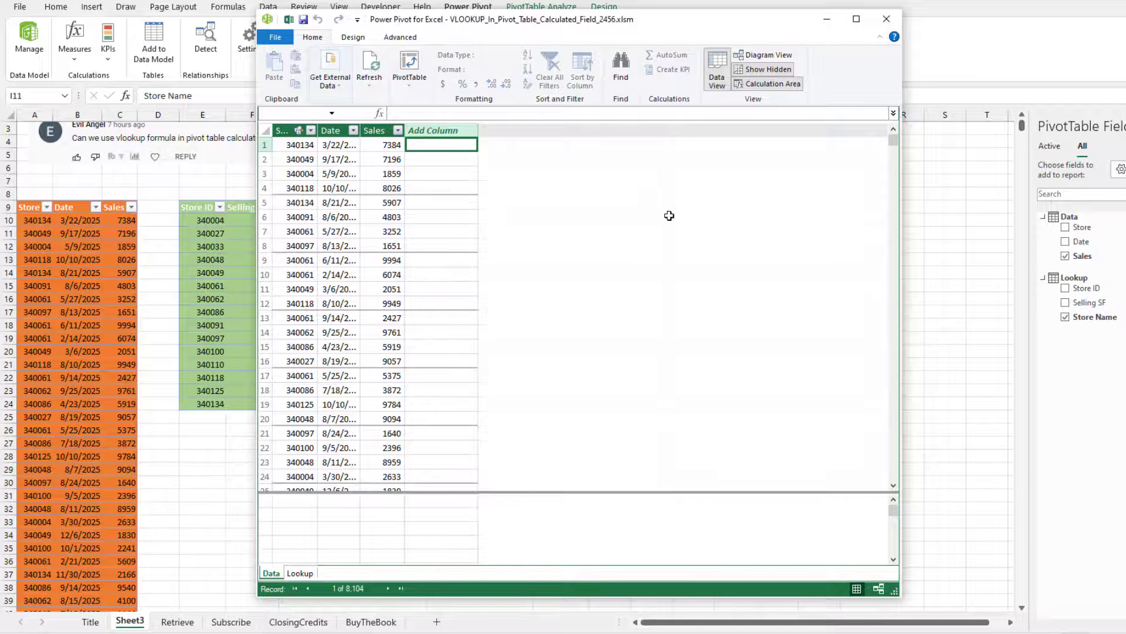
{"action": "type", "text": "="}
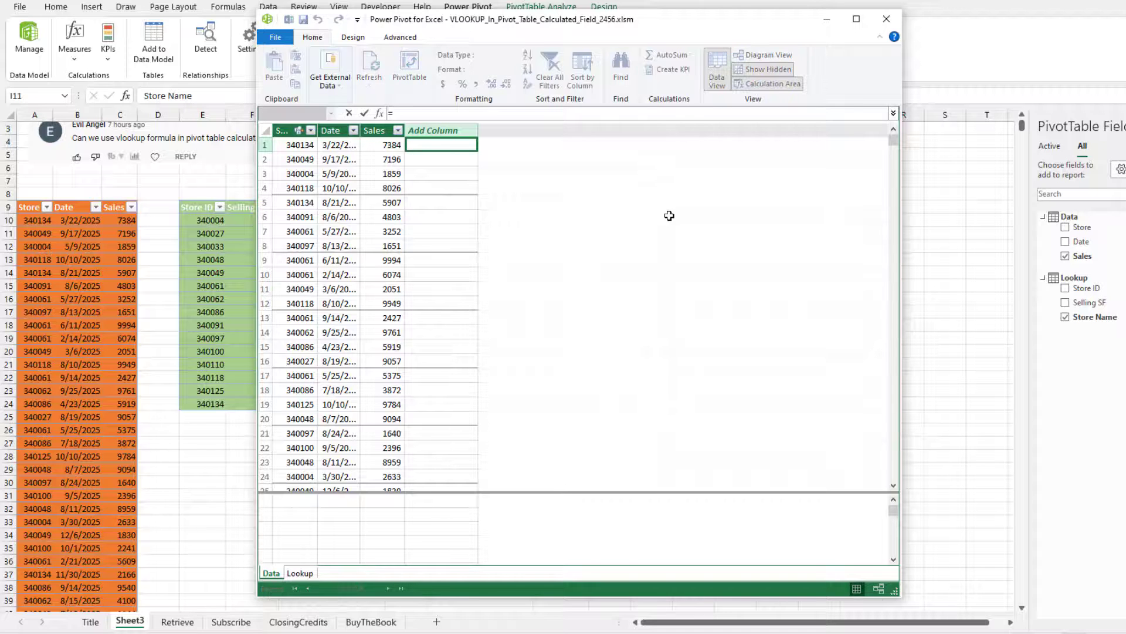
{"action": "left_click", "coordinate": [386, 146]}
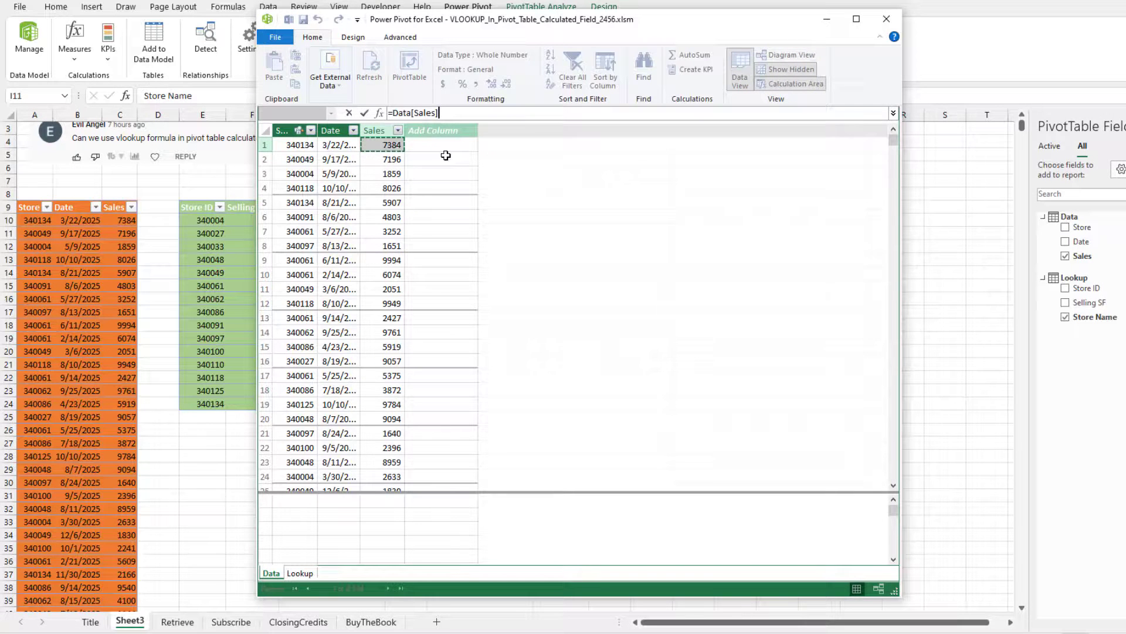
{"action": "type", "text": "/"}
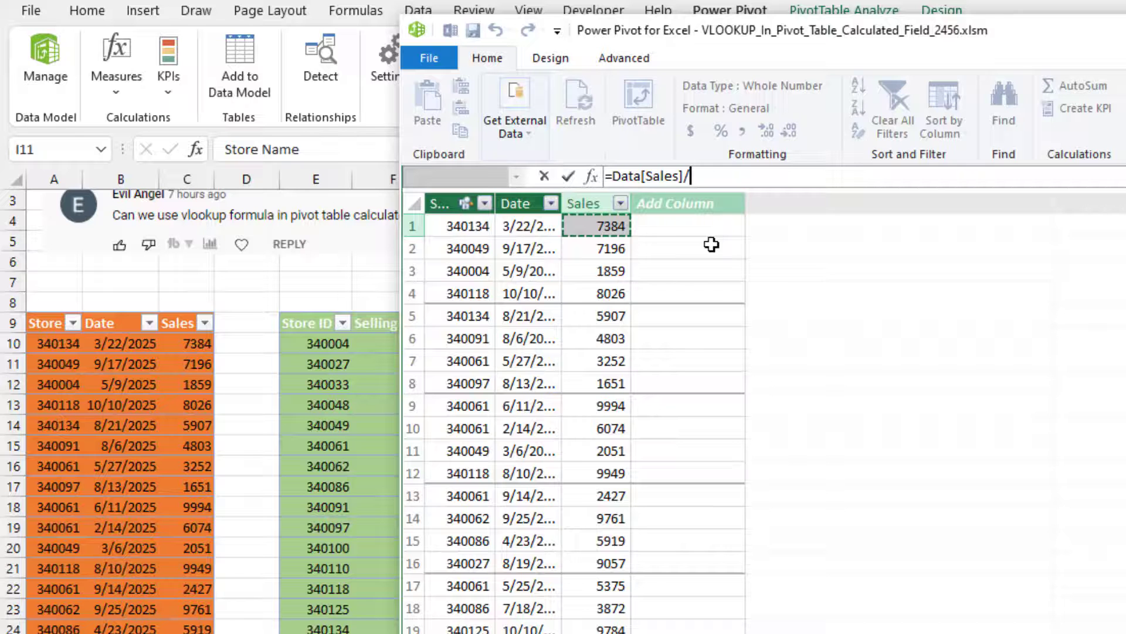
{"action": "type", "text": "RE"}
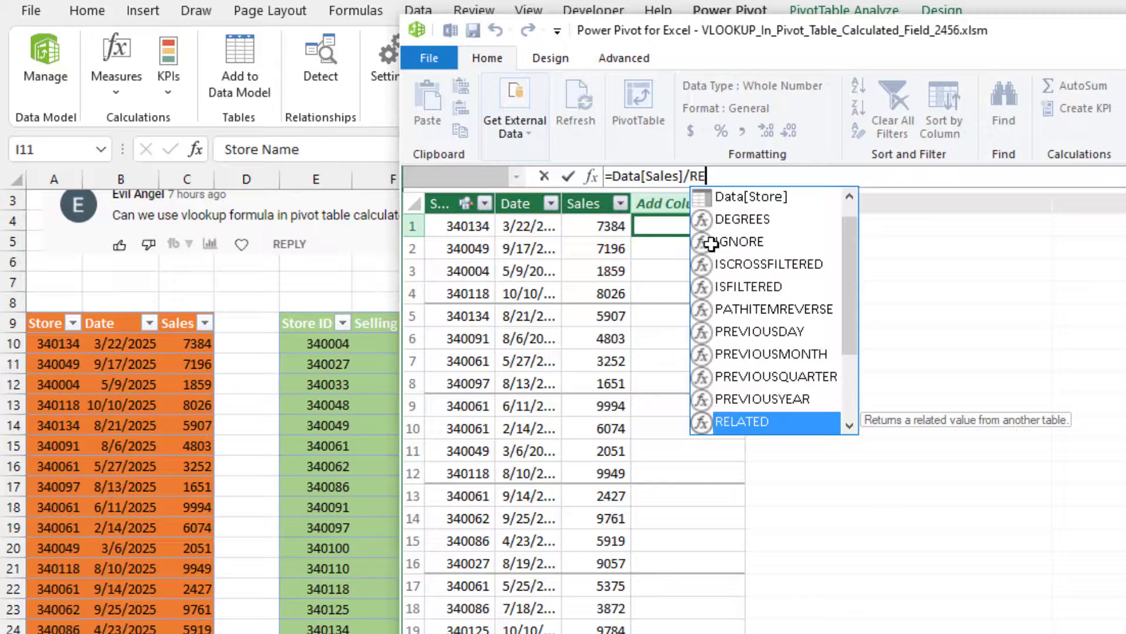
{"action": "type", "text": "LATED("}
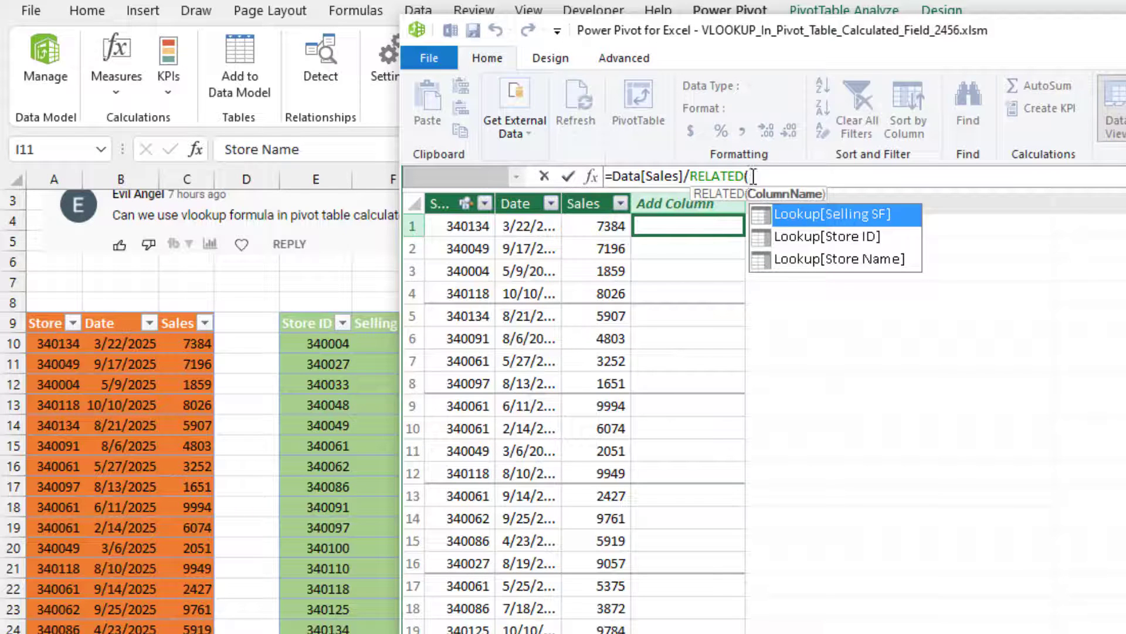
{"action": "double_click", "coordinate": [866, 223]}
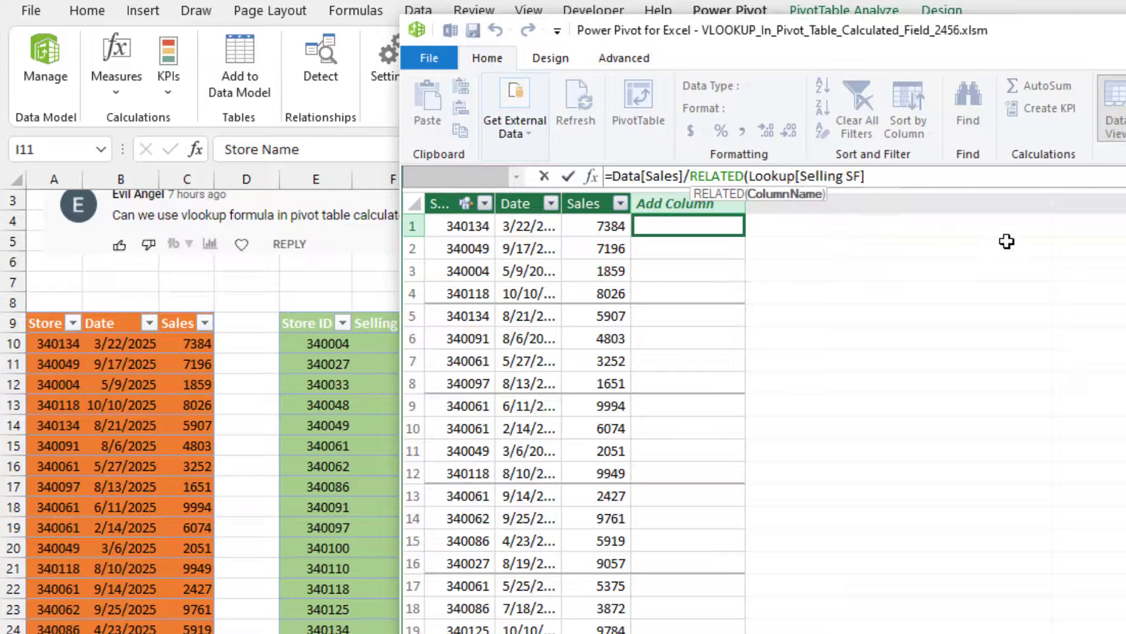
{"action": "type", "text": ")"}
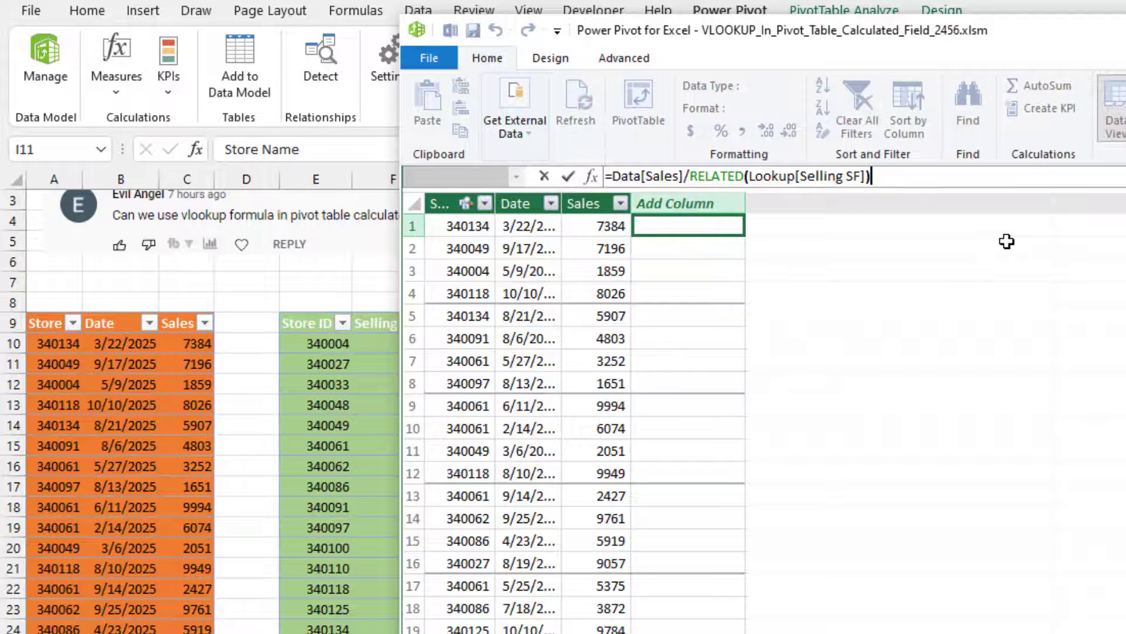
{"action": "key", "text": "Return"}
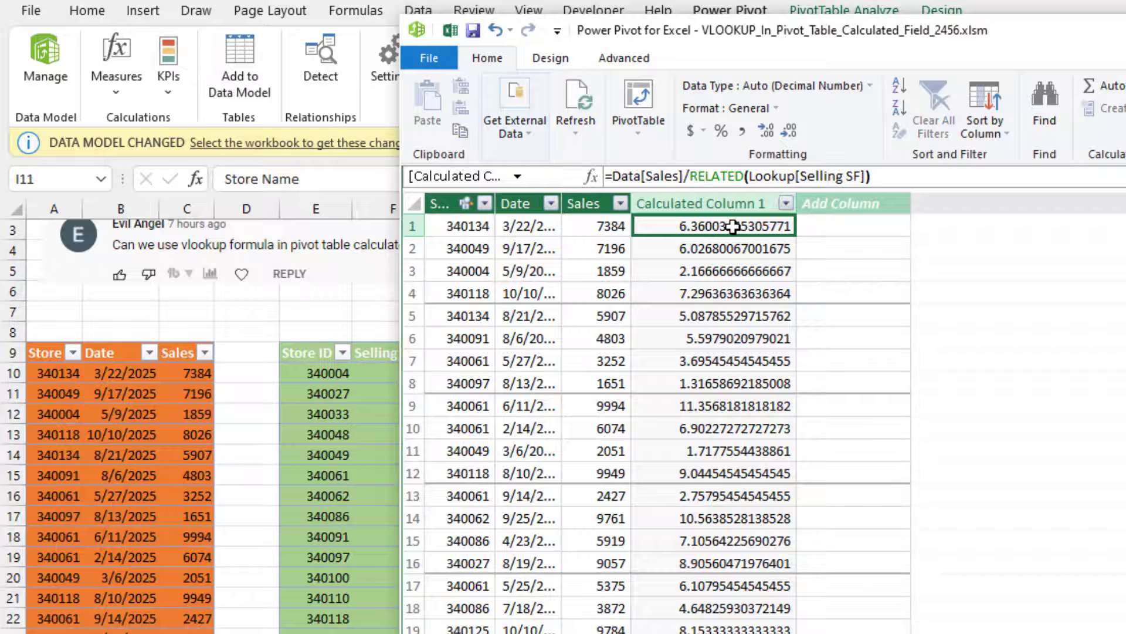
Step: Rename the new calculated column to 'Sales Per SF'
{"action": "right_click", "coordinate": [675, 202]}
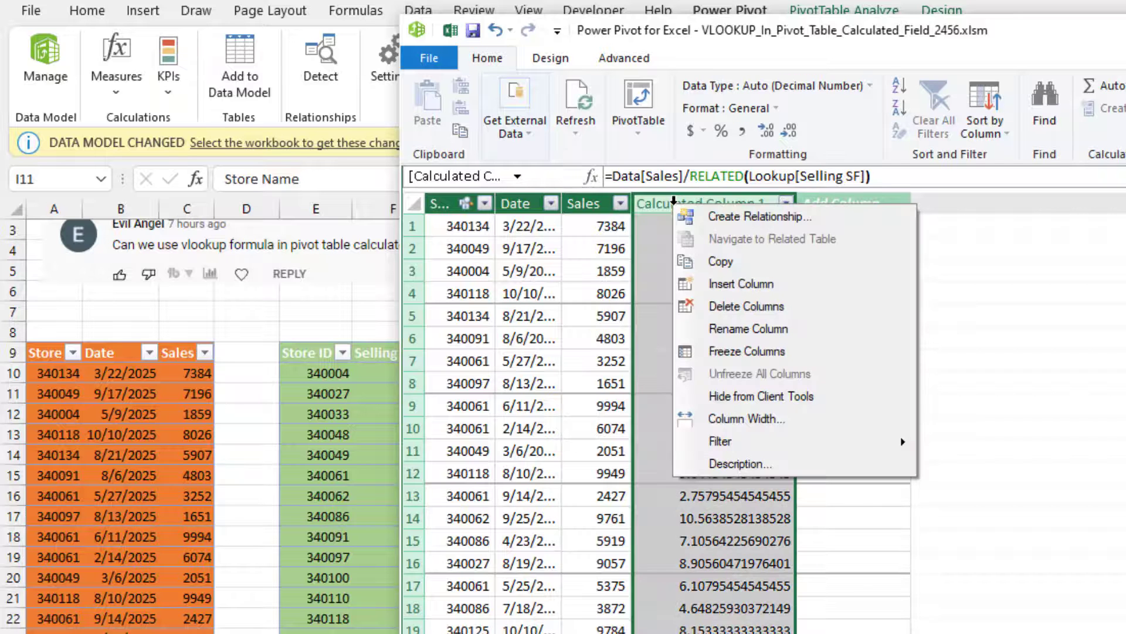
{"action": "left_click", "coordinate": [728, 328]}
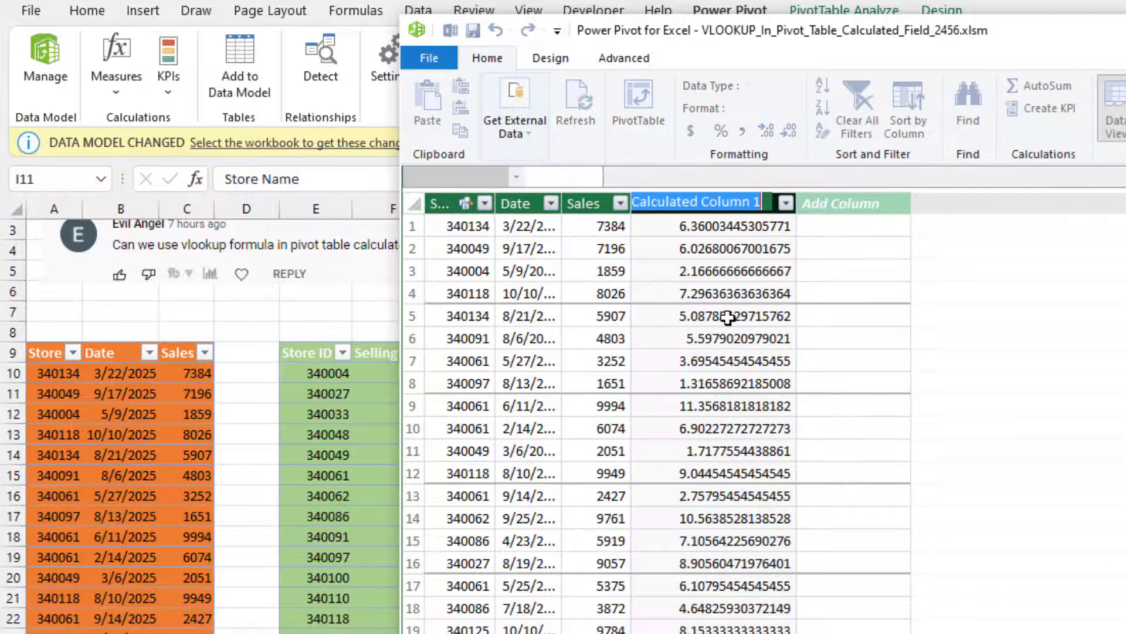
{"action": "type", "text": "Sales Per "}
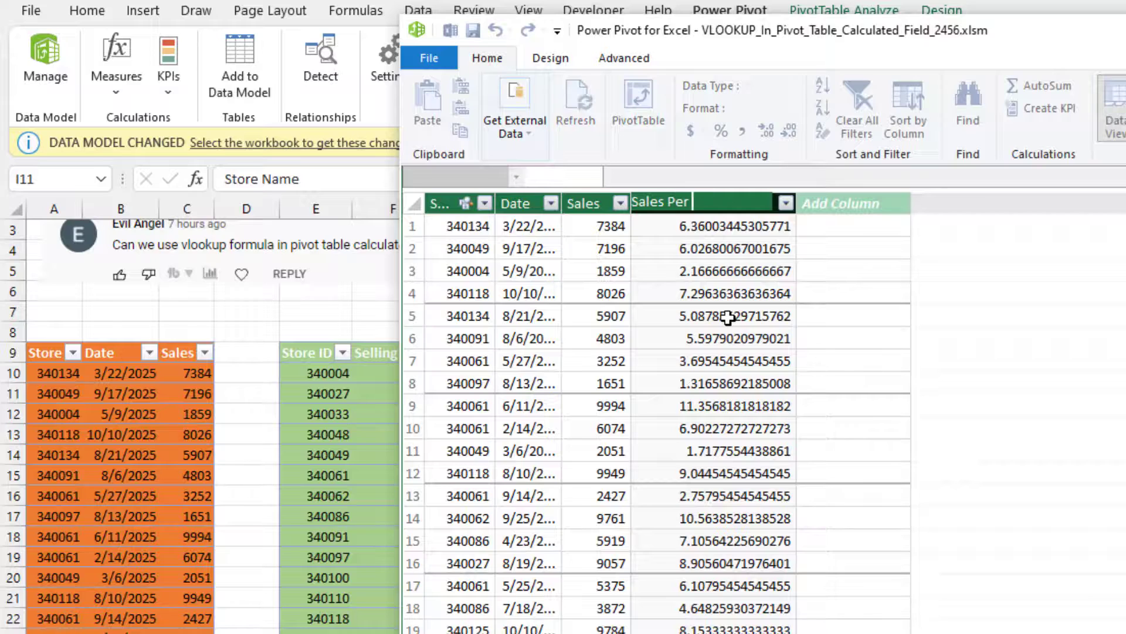
{"action": "type", "text": "SF"}
{"action": "key", "text": "Return"}
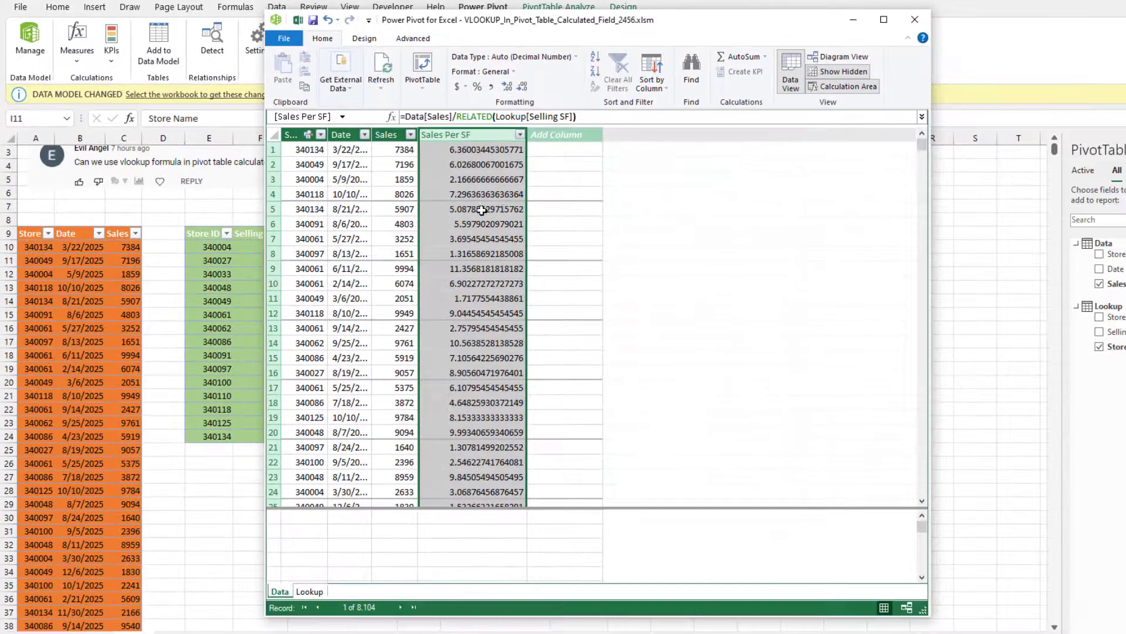
Step: Add Sum of Sales Per SF to the pivot and check Freehold's value with =J12/1161
{"action": "left_click", "coordinate": [914, 21]}
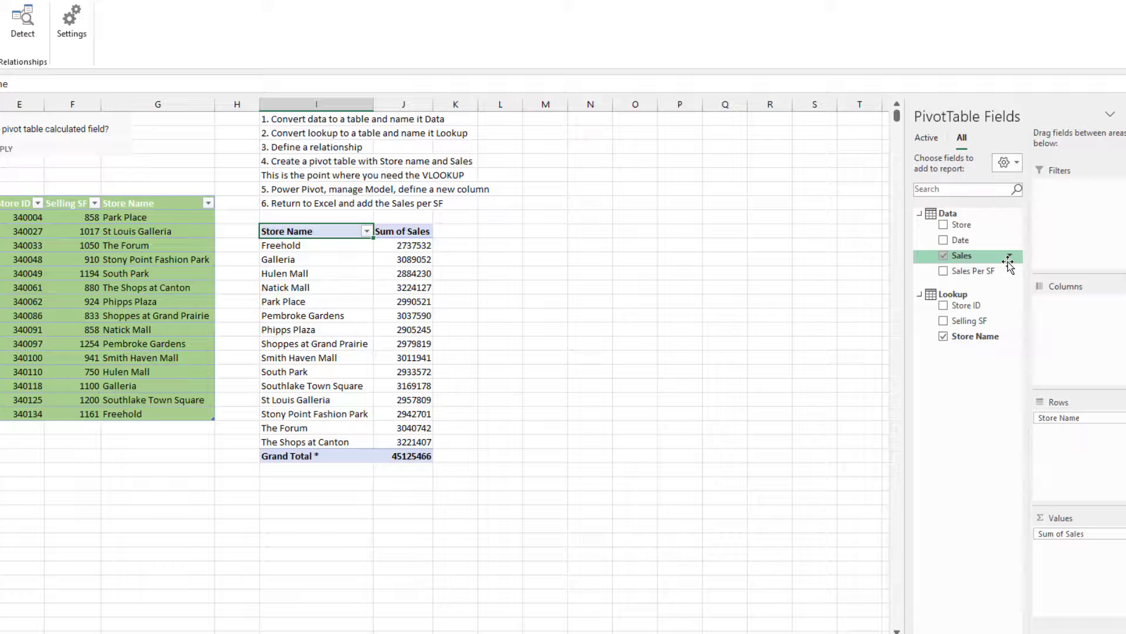
{"action": "mouse_move", "coordinate": [972, 272]}
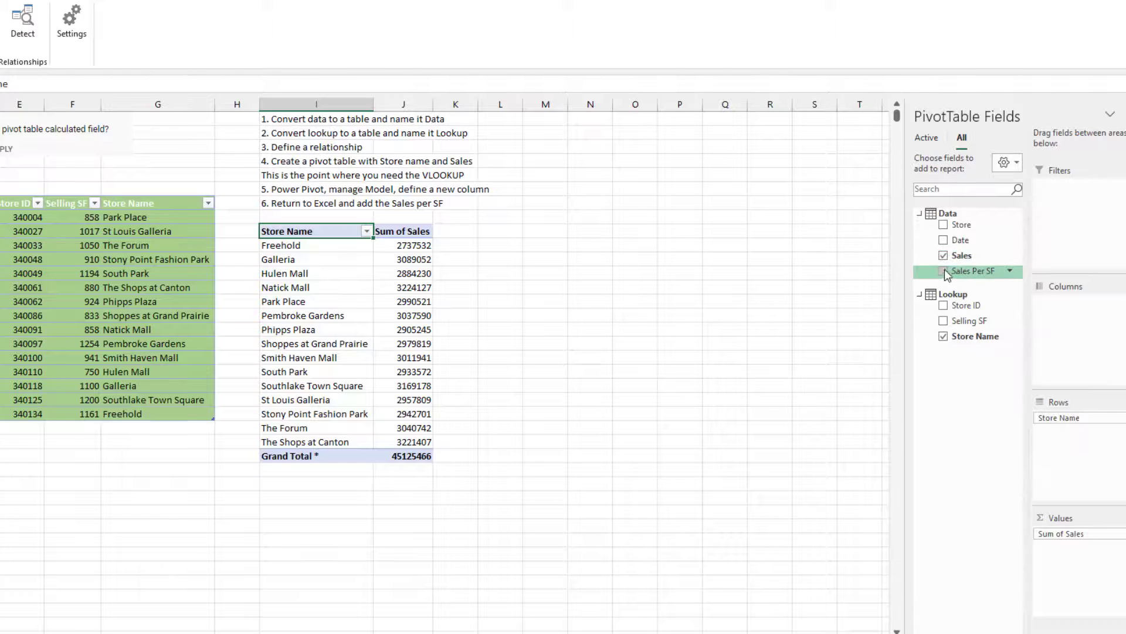
{"action": "left_click", "coordinate": [944, 271]}
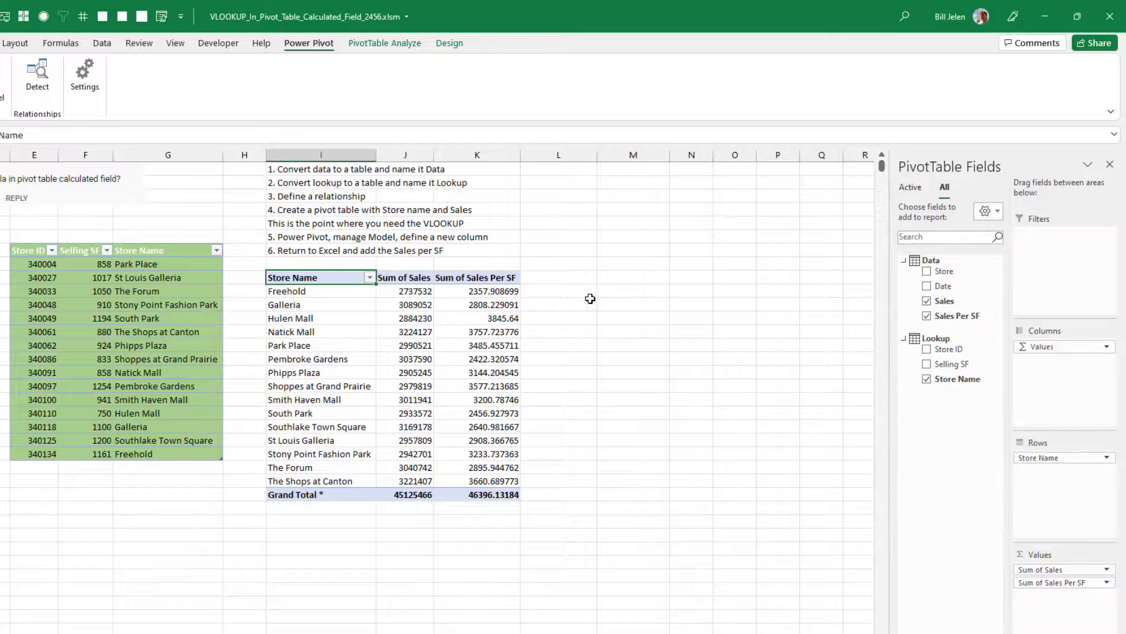
{"action": "left_click", "coordinate": [619, 292]}
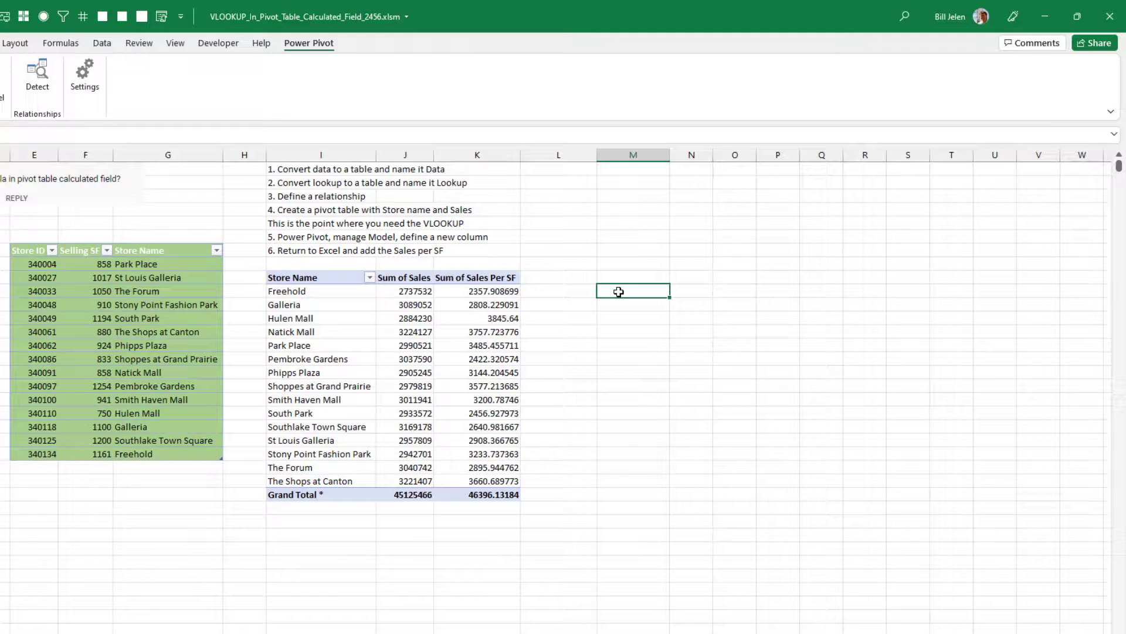
{"action": "type", "text": "=J1"}
{"action": "type", "text": "2"}
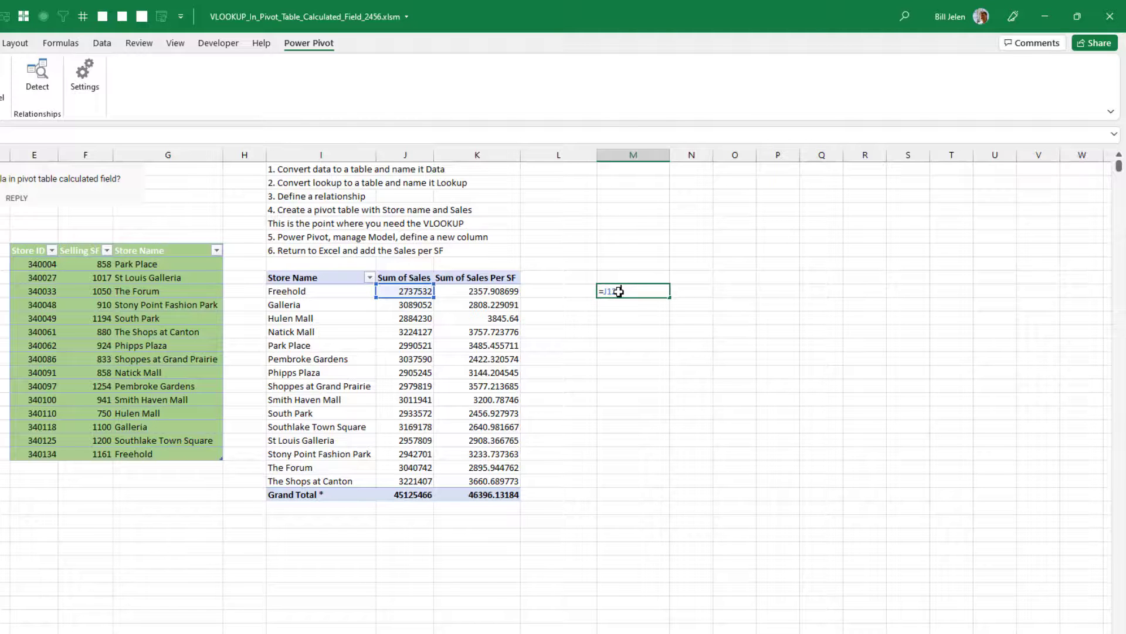
{"action": "type", "text": "/"}
{"action": "left_click", "coordinate": [100, 456]}
{"action": "key", "text": "Return"}
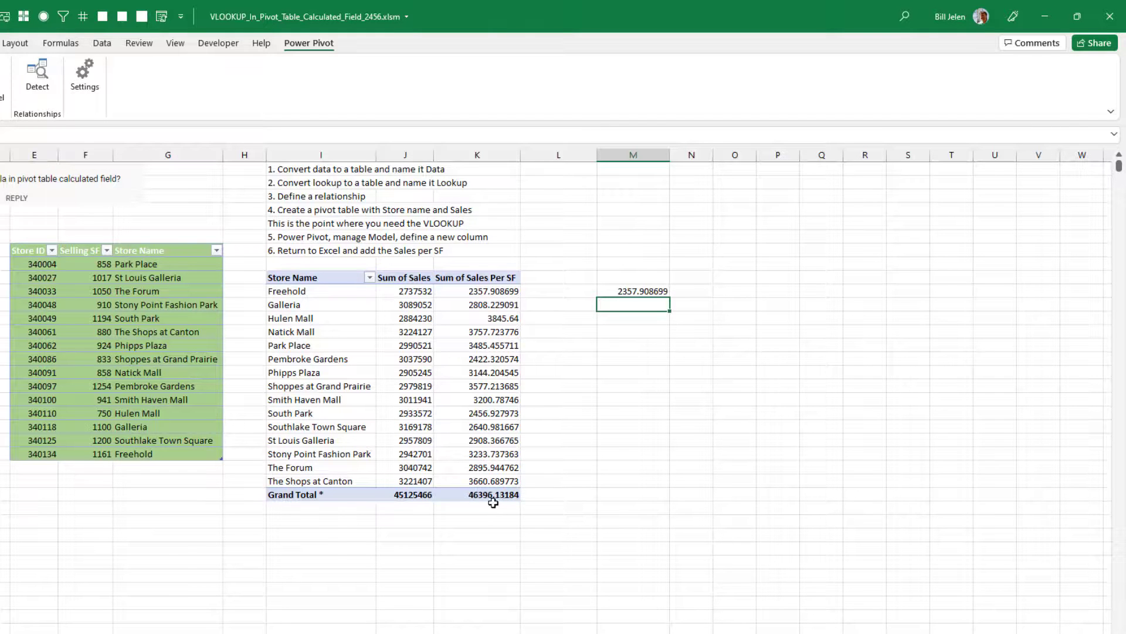
{"action": "left_click", "coordinate": [644, 288]}
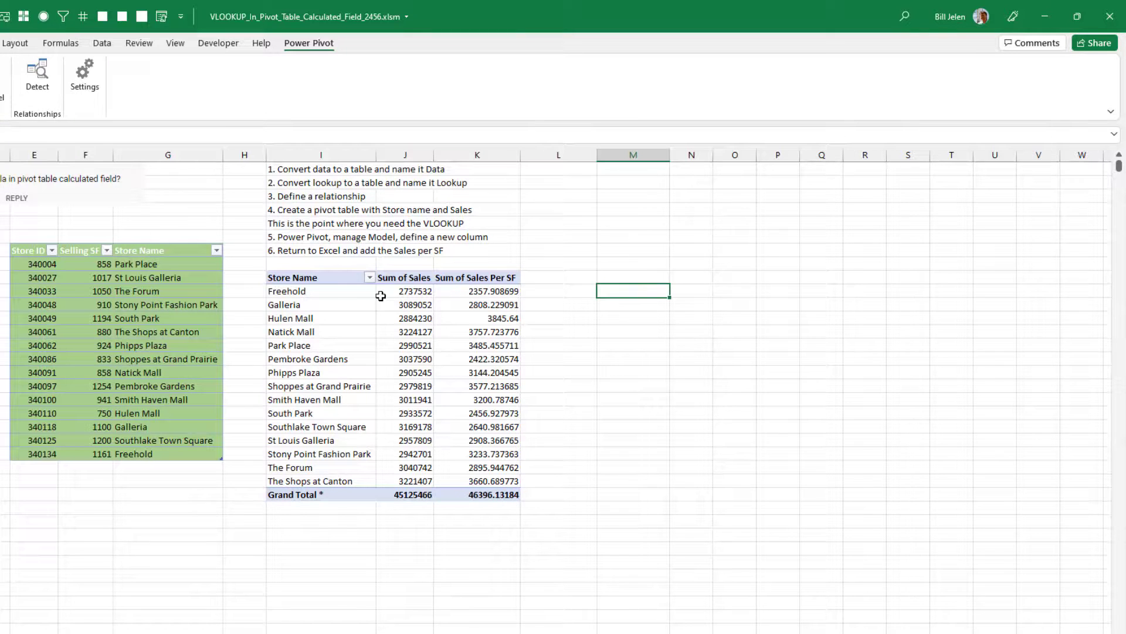
{"action": "left_click", "coordinate": [464, 291]}
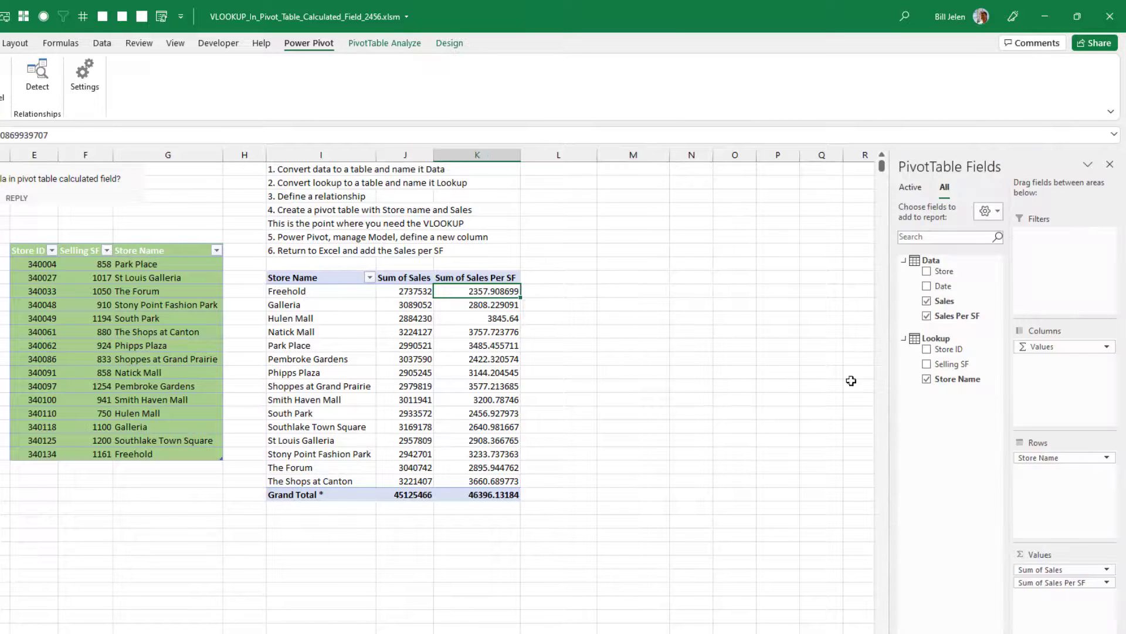
Step: Add Selling SF to the pivot values and select them to read the 14,930 total
{"action": "left_click", "coordinate": [927, 365]}
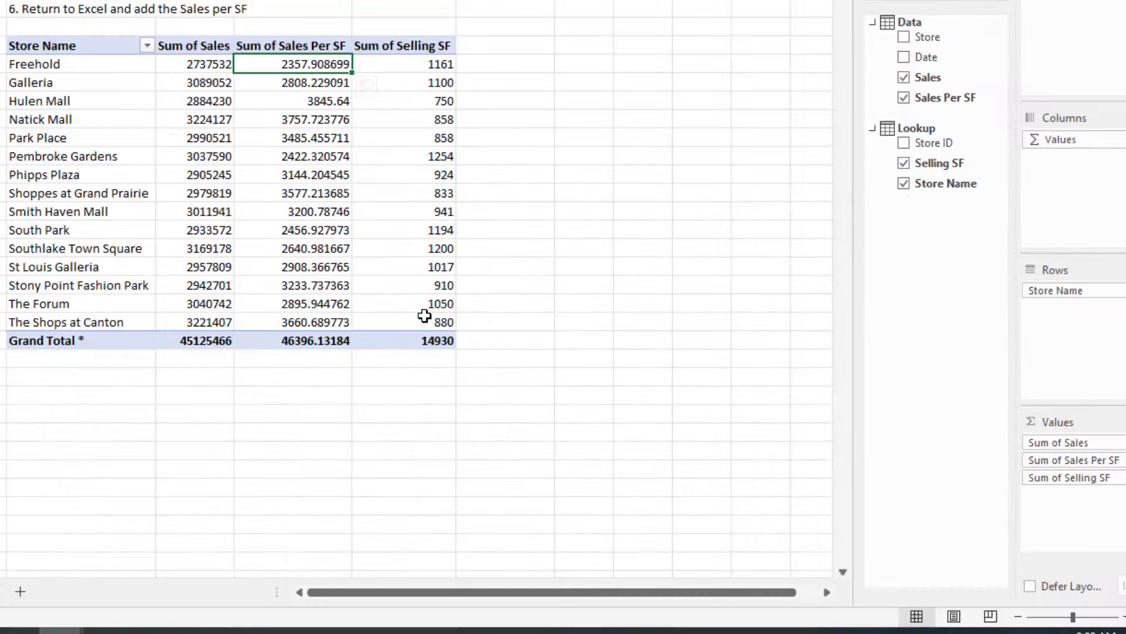
{"action": "left_click_drag", "start_coordinate": [424, 317], "coordinate": [426, 63]}
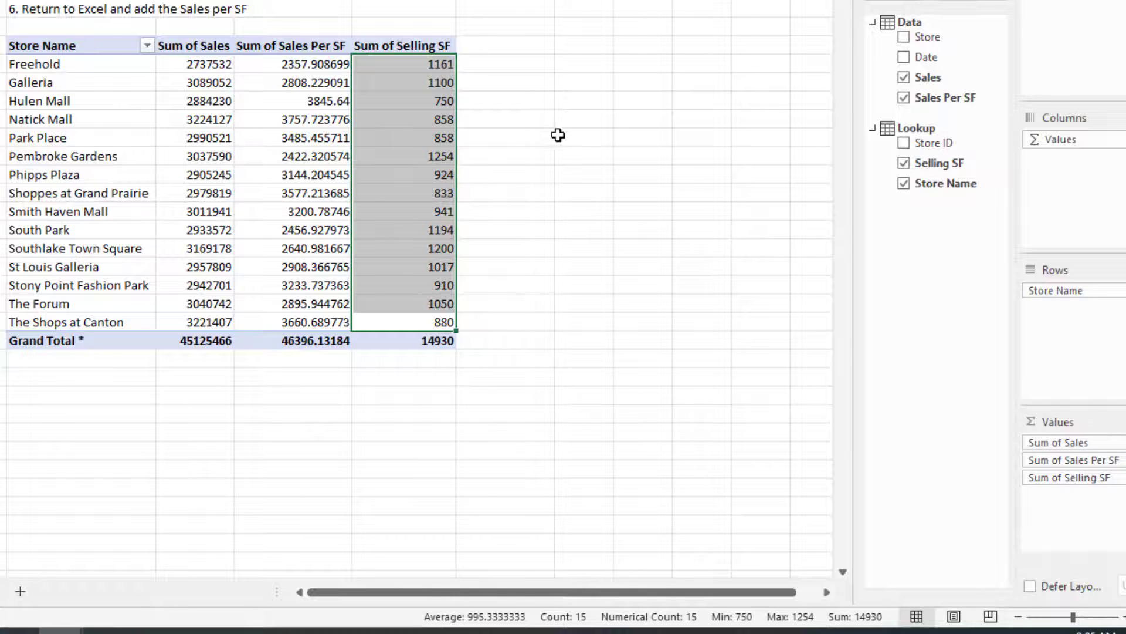
Step: Define Data measure 'Sales Per SF - Try Two' as =[Sum of Sales]/[Sum of Selling SF]
{"action": "right_click", "coordinate": [910, 25]}
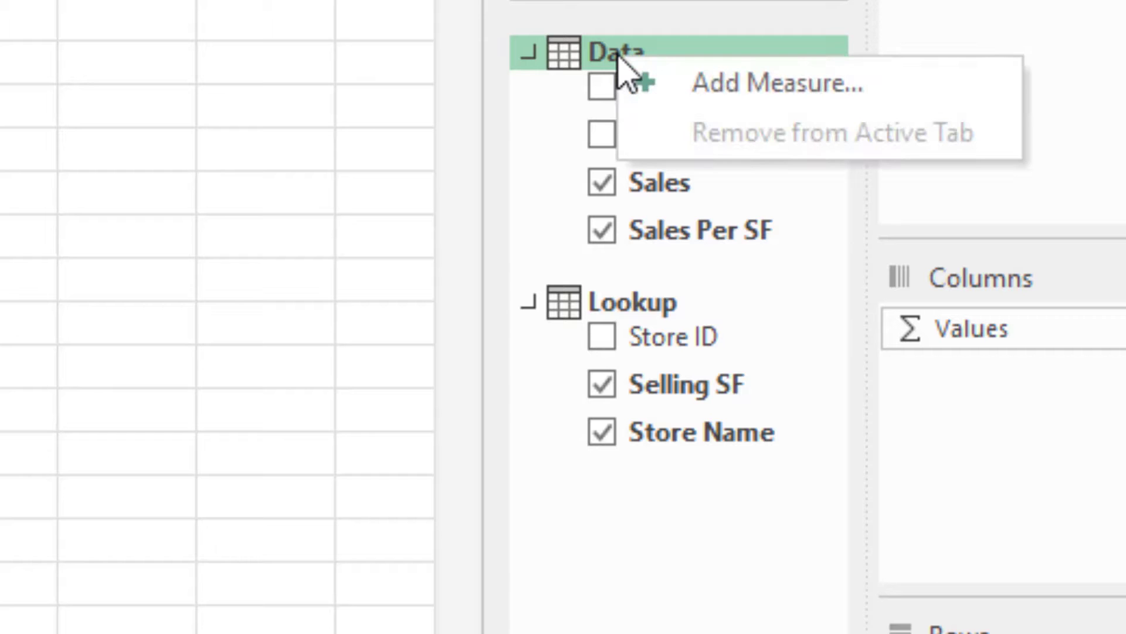
{"action": "left_click", "coordinate": [723, 91]}
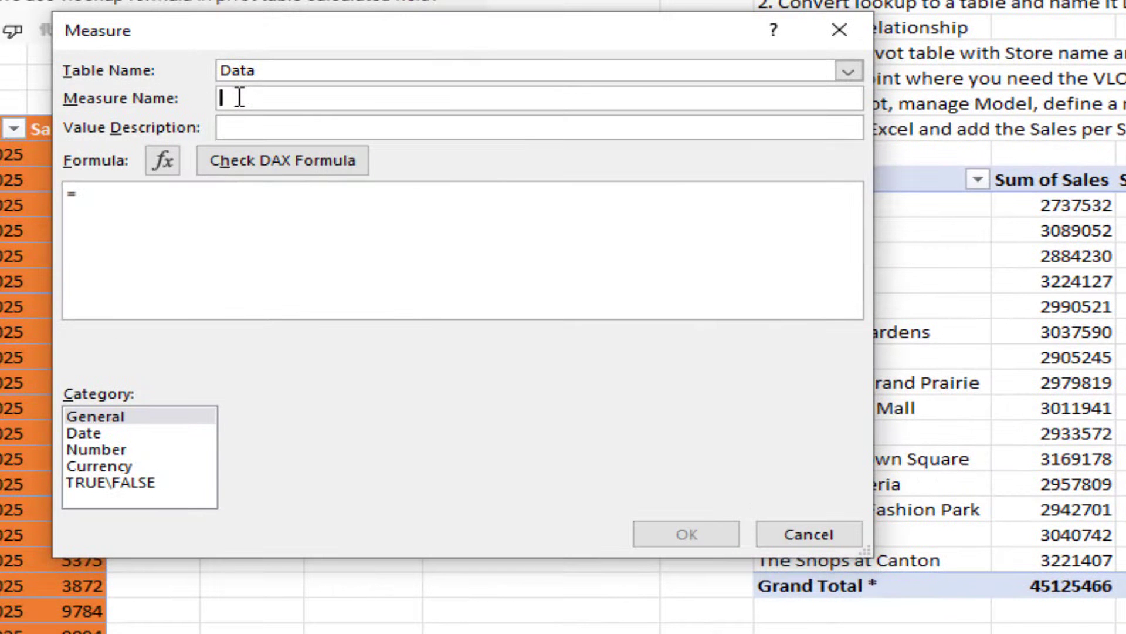
{"action": "type", "text": "Sa"}
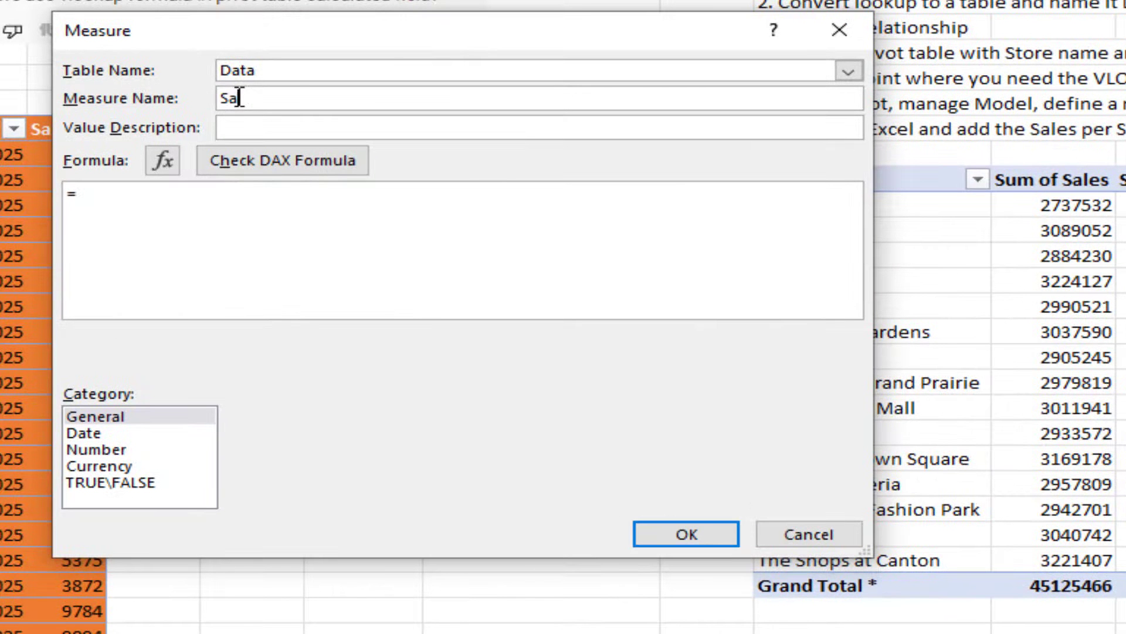
{"action": "type", "text": "les Per"}
{"action": "type", "text": " SF -"}
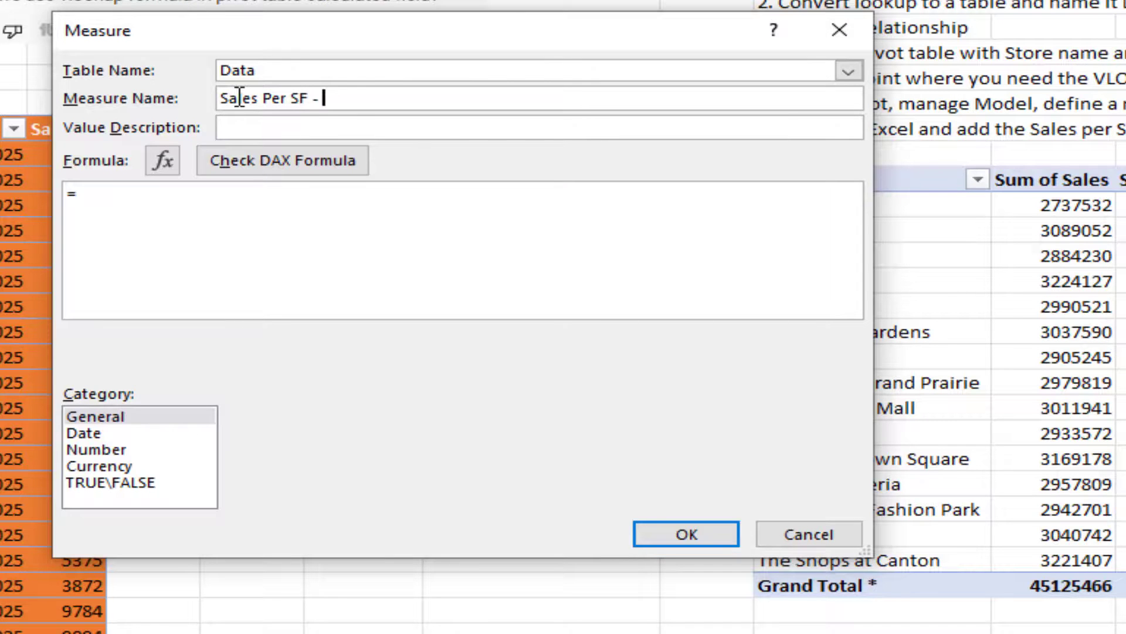
{"action": "type", "text": " Try Two"}
{"action": "left_click", "coordinate": [88, 197]}
{"action": "type", "text": "["}
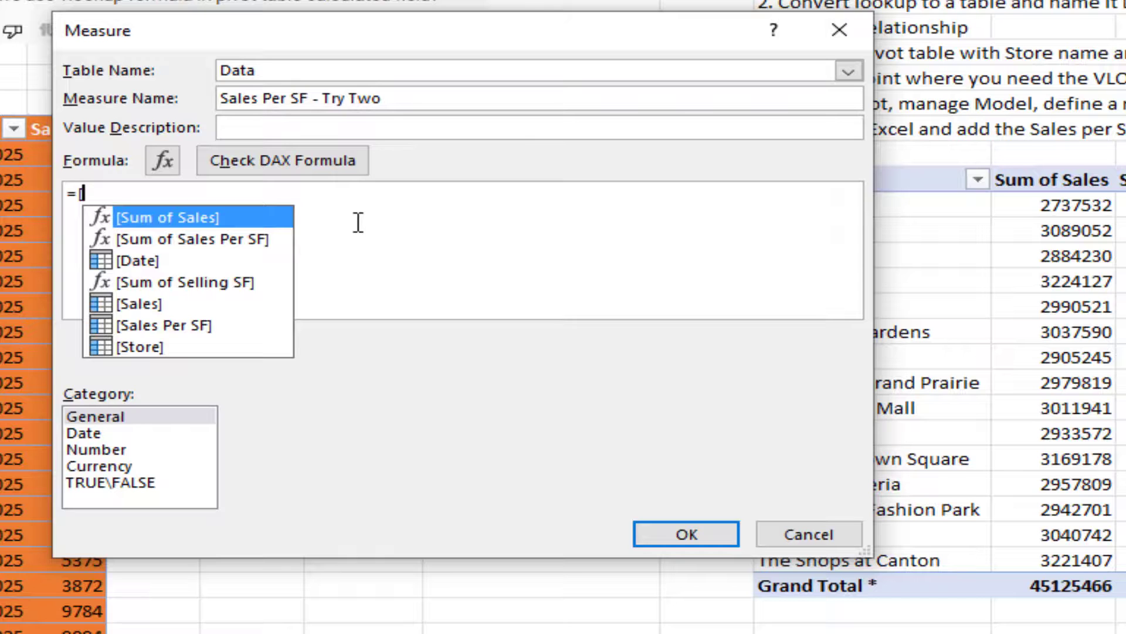
{"action": "key", "text": "Tab"}
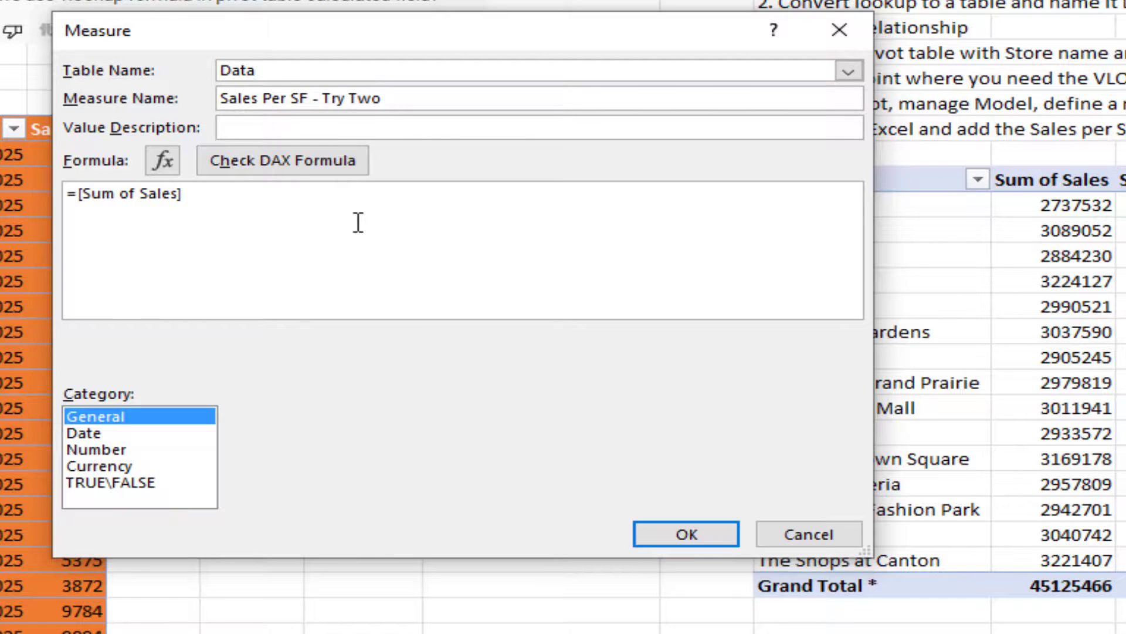
{"action": "left_click", "coordinate": [358, 223]}
{"action": "type", "text": "/["}
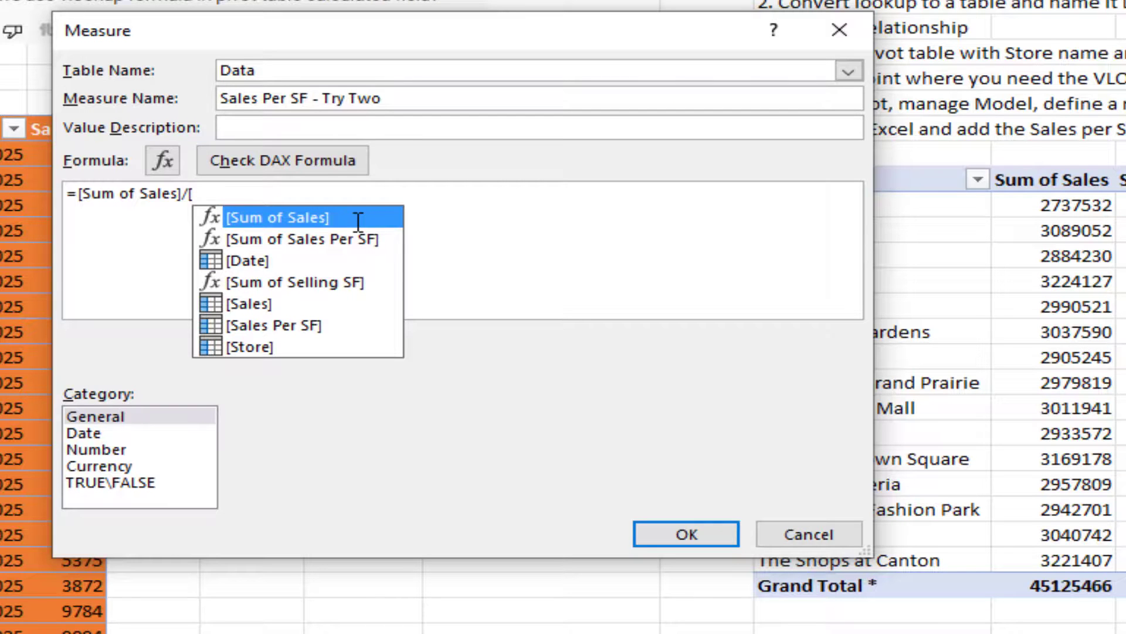
{"action": "key", "text": "Down"}
{"action": "key", "text": "Down"}
{"action": "key", "text": "Down"}
{"action": "key", "text": "Tab"}
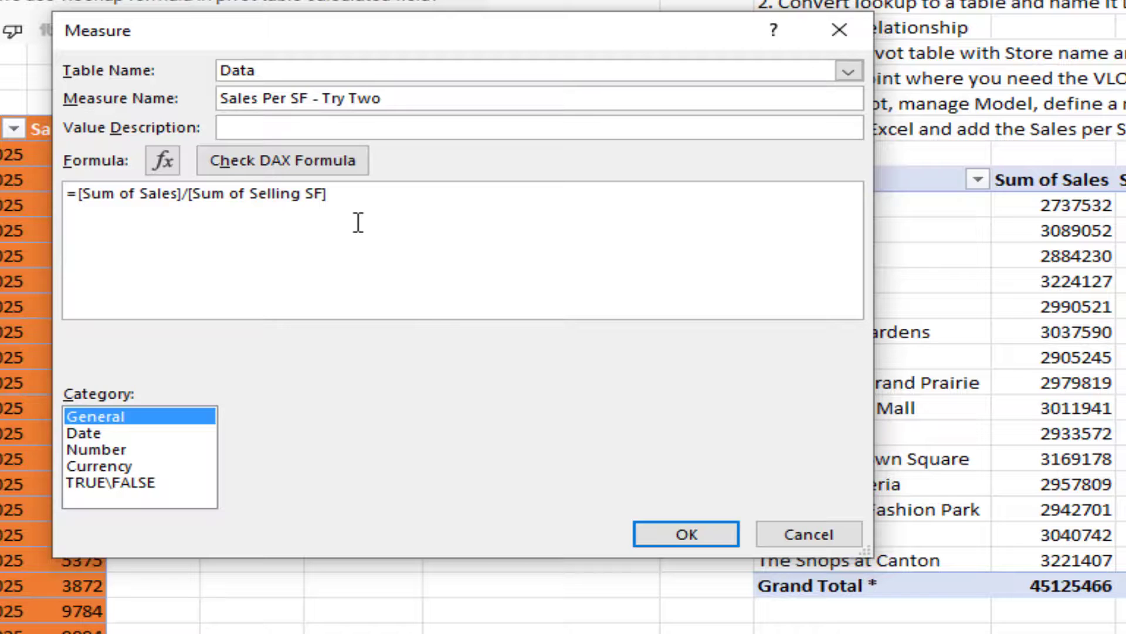
Step: Format the measure as currency with two decimal places and create it
{"action": "left_click", "coordinate": [113, 465]}
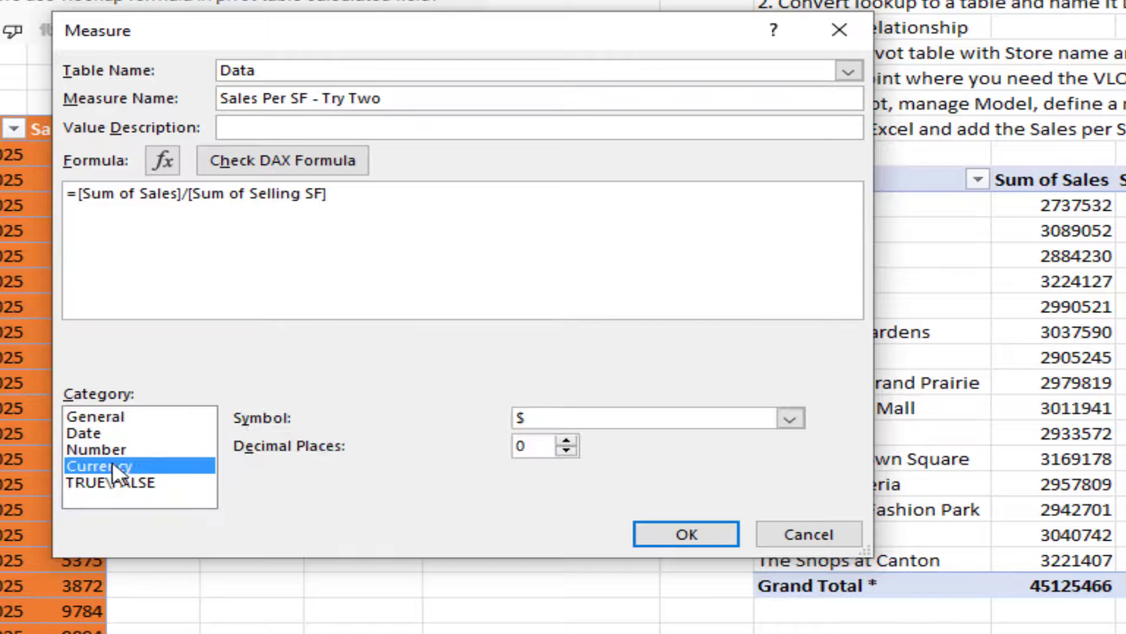
{"action": "left_click", "coordinate": [566, 441]}
{"action": "left_click", "coordinate": [566, 441]}
{"action": "left_click", "coordinate": [685, 534]}
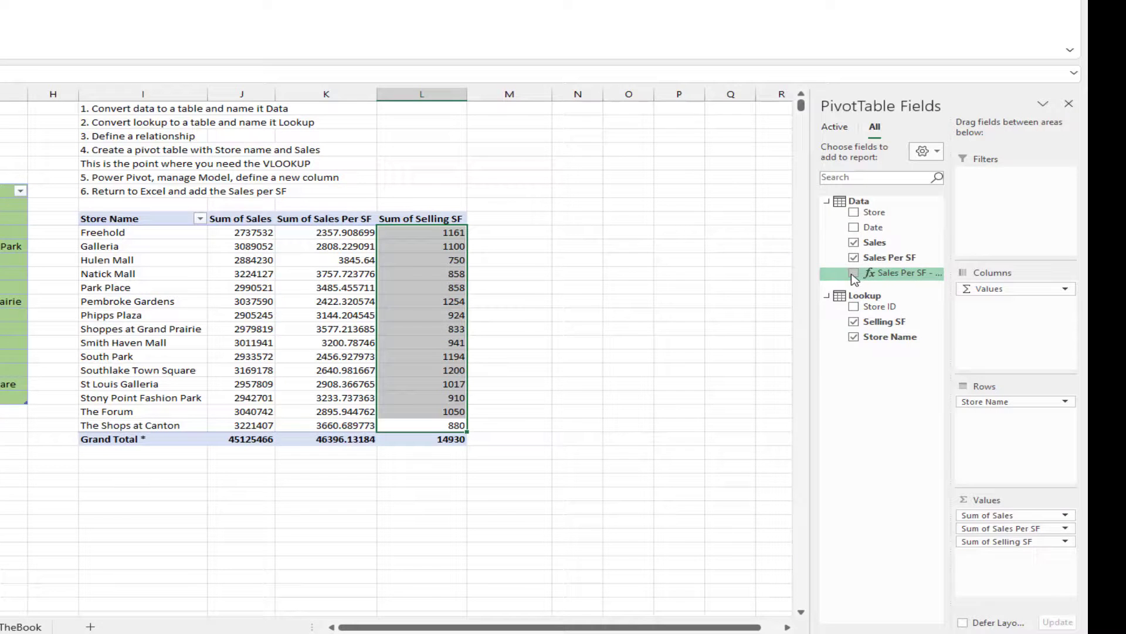
Step: Add the Try Two measure to the pivot and show Sum of Sales with thousands separators
{"action": "left_click", "coordinate": [853, 273]}
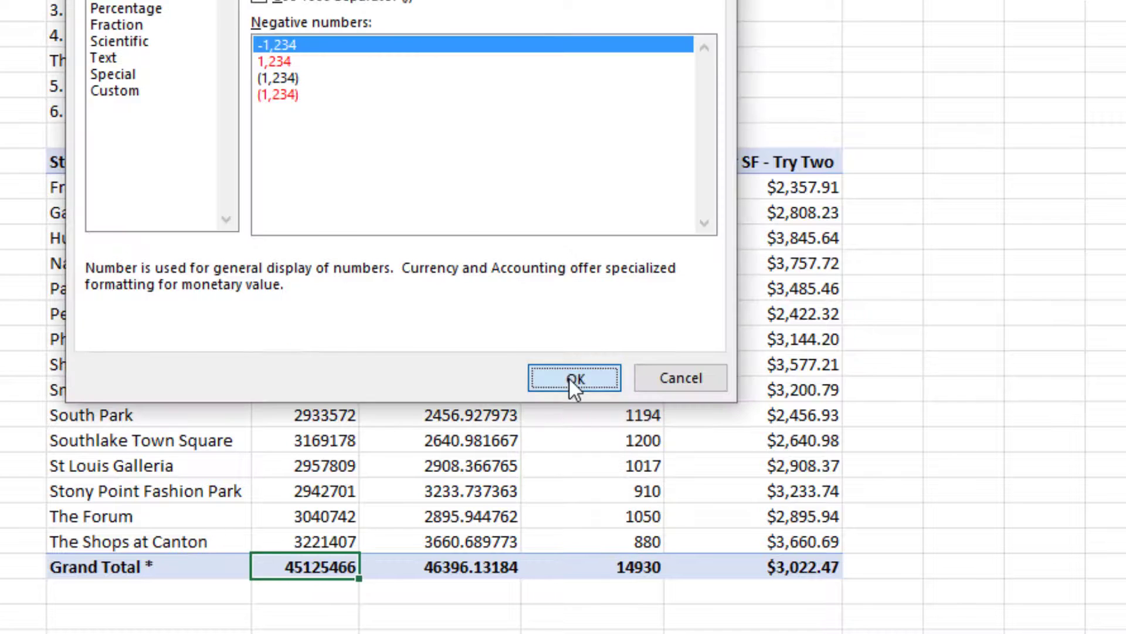
{"action": "left_click", "coordinate": [570, 380]}
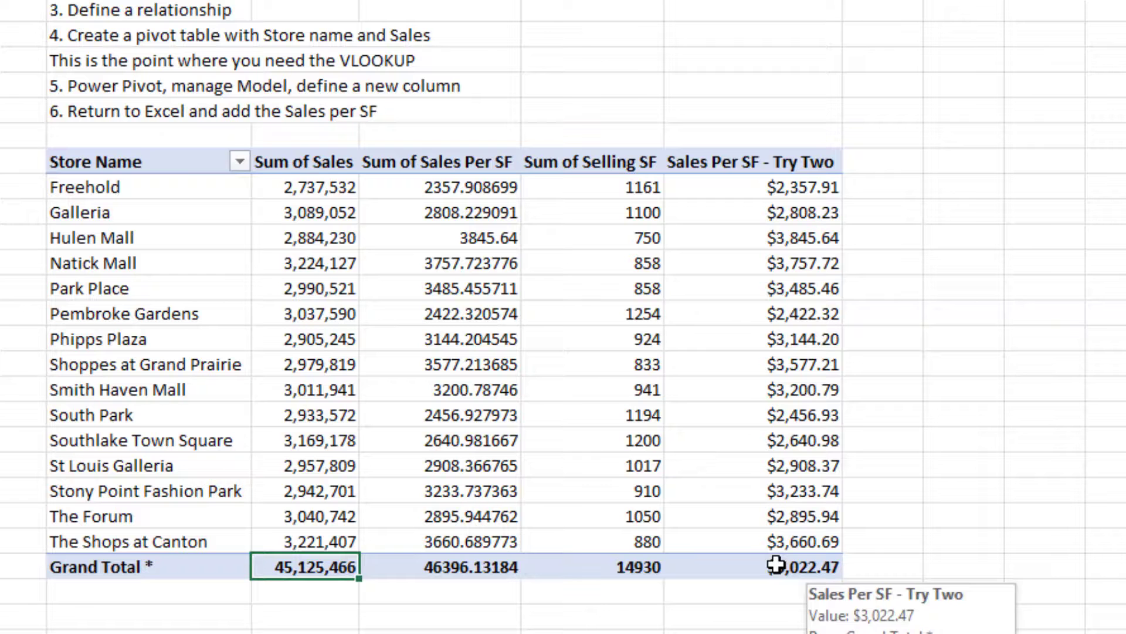
Step: Uncheck Sales Per SF and Selling SF, leaving Sum of Sales and Try Two
{"action": "left_click", "coordinate": [440, 162]}
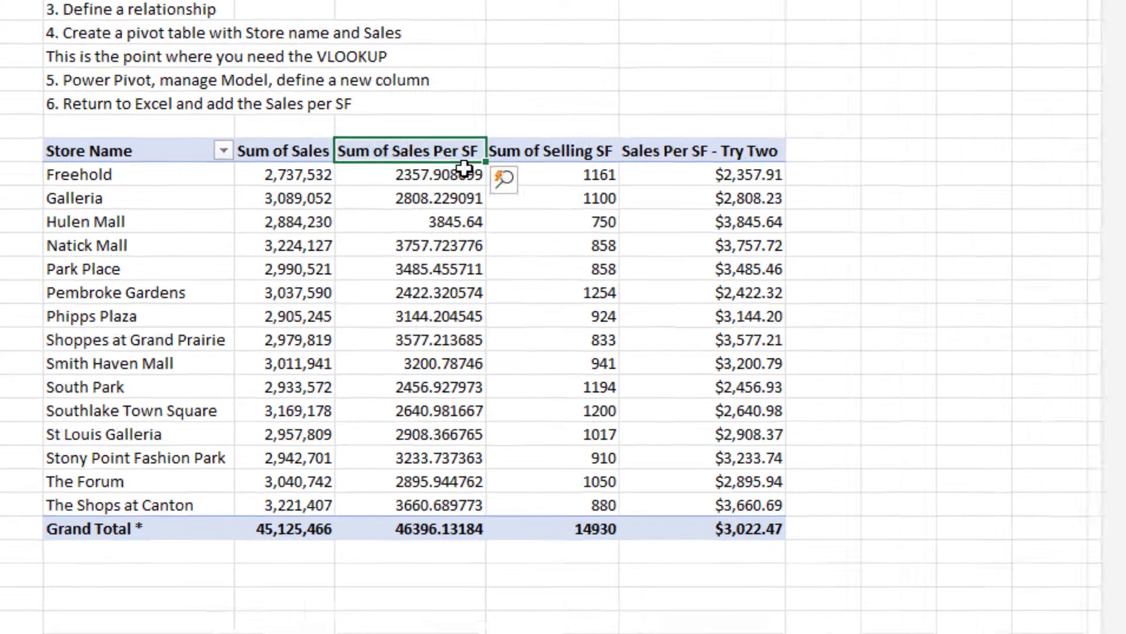
{"action": "left_click", "coordinate": [891, 163]}
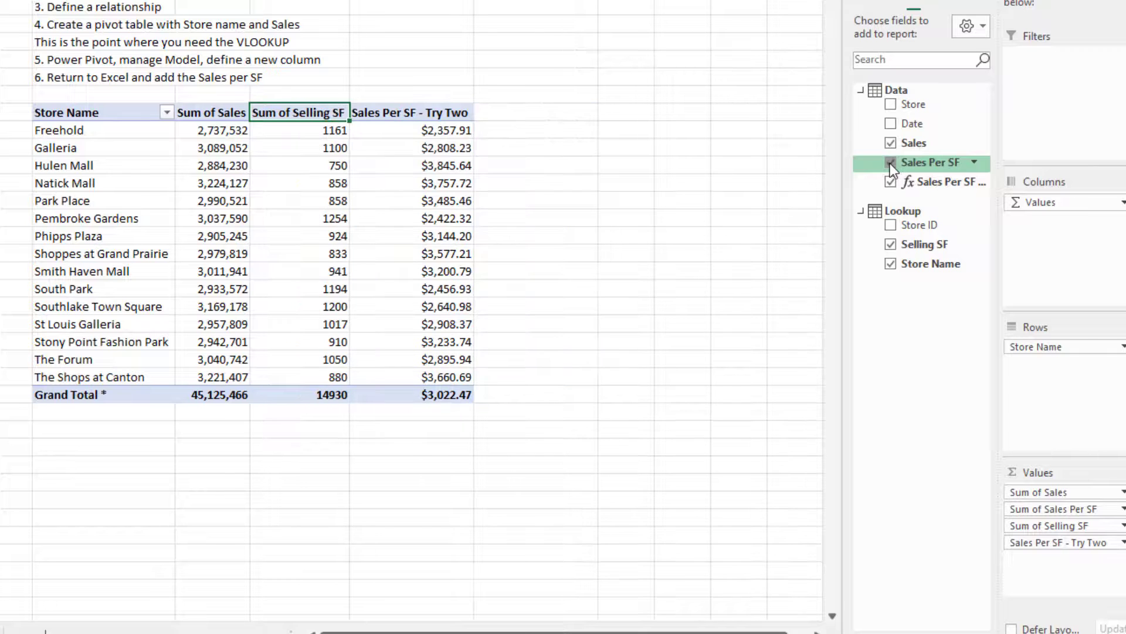
{"action": "left_click", "coordinate": [892, 244]}
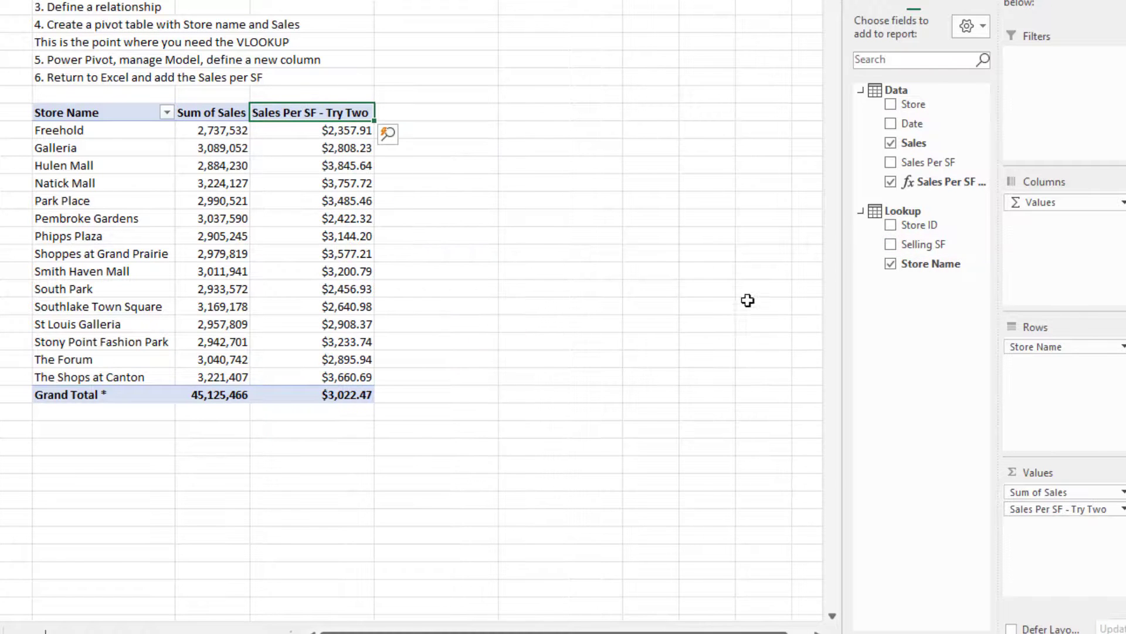